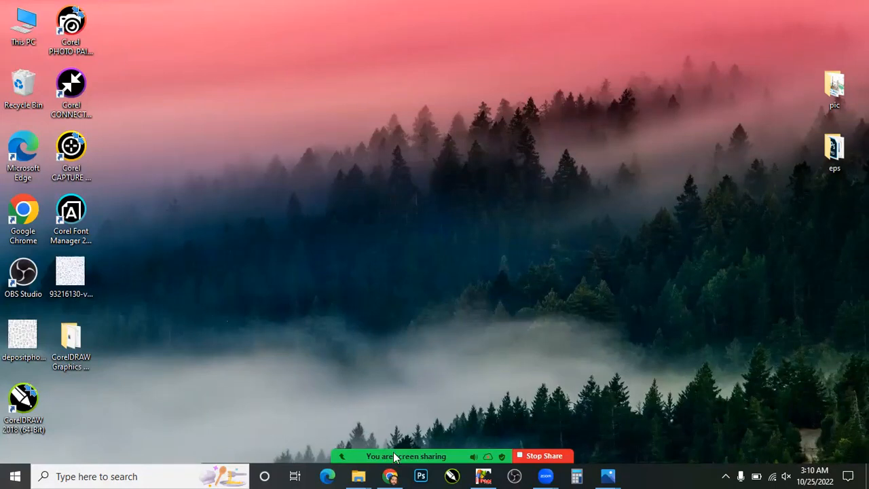
{"action": "mouse_move", "coordinate": [383, 419]}
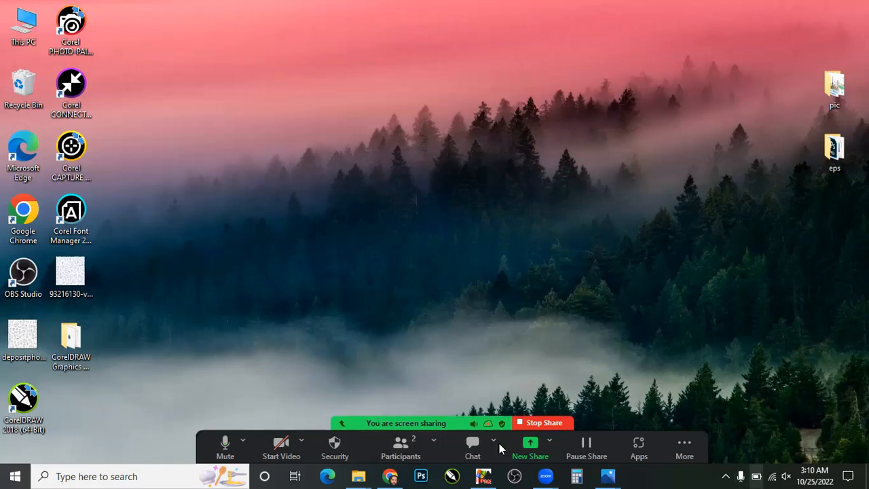
{"action": "left_click", "coordinate": [680, 452]}
{"action": "left_click", "coordinate": [559, 317]}
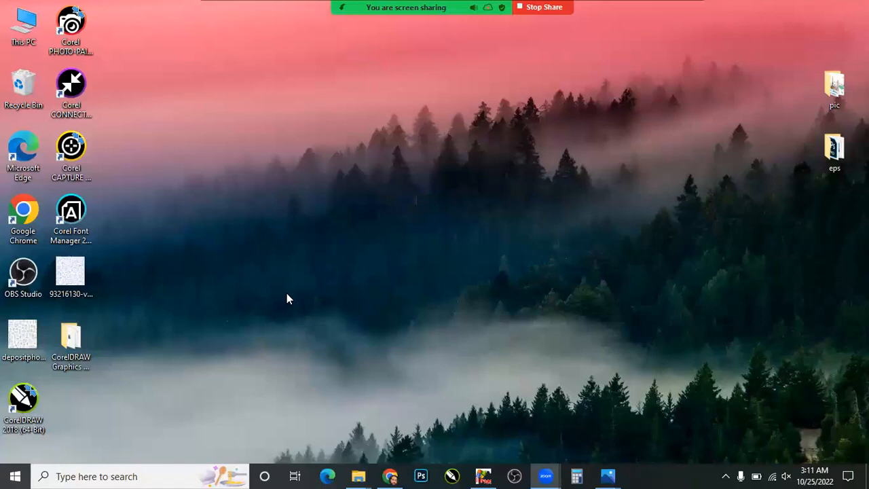
{"action": "key", "text": "ctrl+alt+shift+h"}
Step: Launch Photoshop and create a new Letter-size document measured in inches in CorelDRAW
{"action": "left_click", "coordinate": [421, 476]}
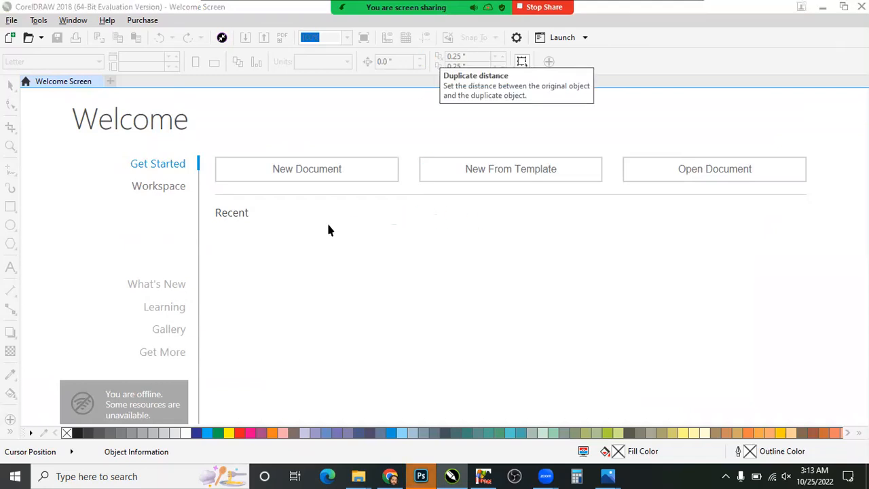
{"action": "key", "text": "ctrl+n"}
{"action": "key", "text": "Return"}
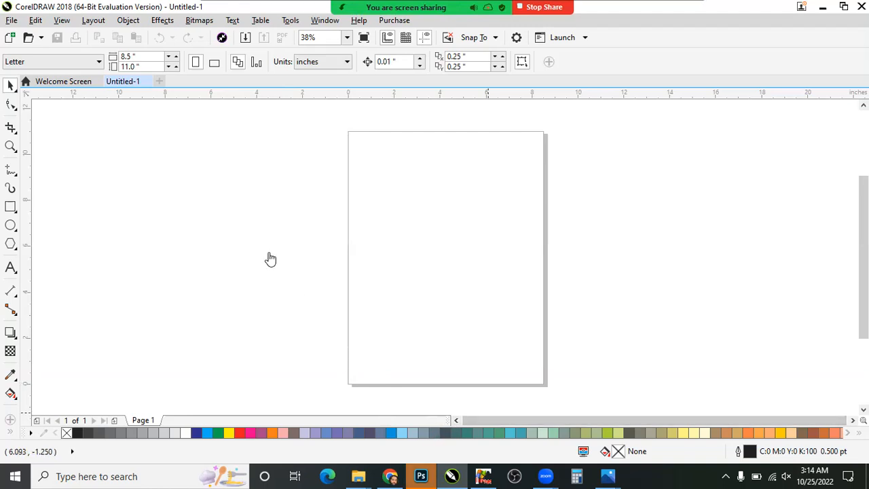
Step: Switch to Photoshop, open the recent restaurant menu flyer image and examine its diamond photo layout and text up close
{"action": "left_click", "coordinate": [421, 476]}
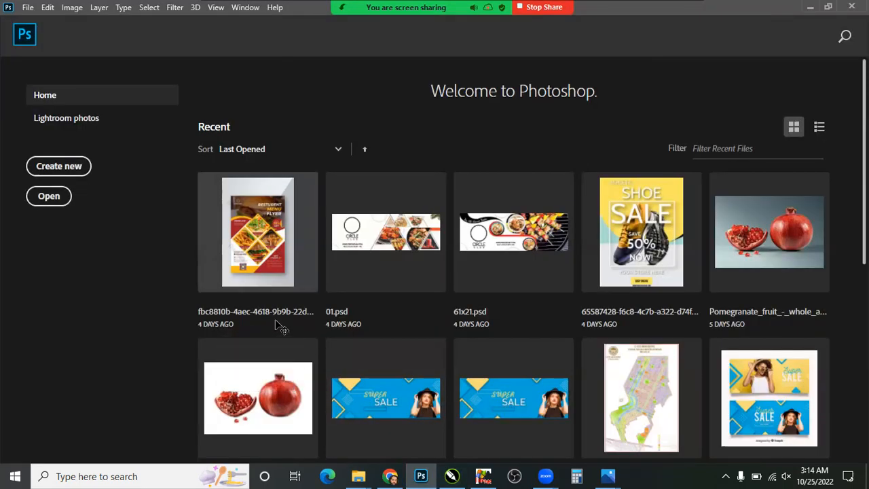
{"action": "left_click", "coordinate": [289, 320]}
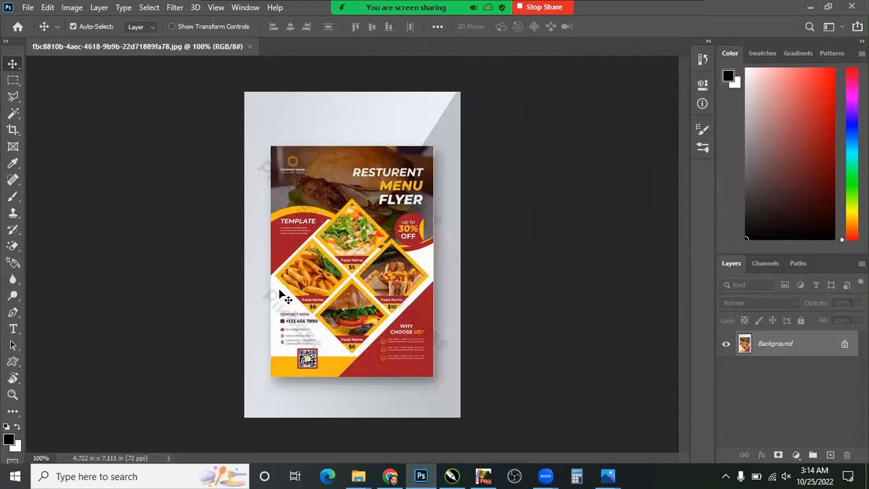
{"action": "key", "text": "ctrl+0"}
{"action": "key", "text": "Tab"}
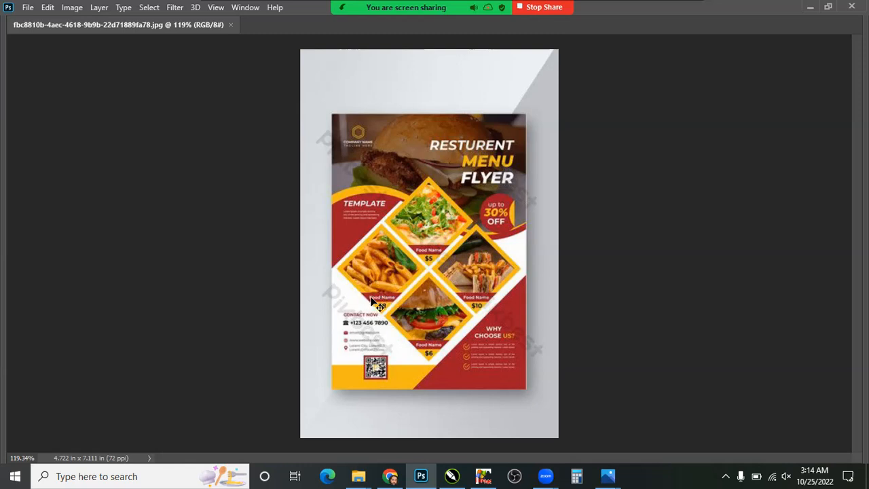
{"action": "key", "text": "z"}
{"action": "left_click_drag", "start_coordinate": [338, 329], "coordinate": [305, 438]}
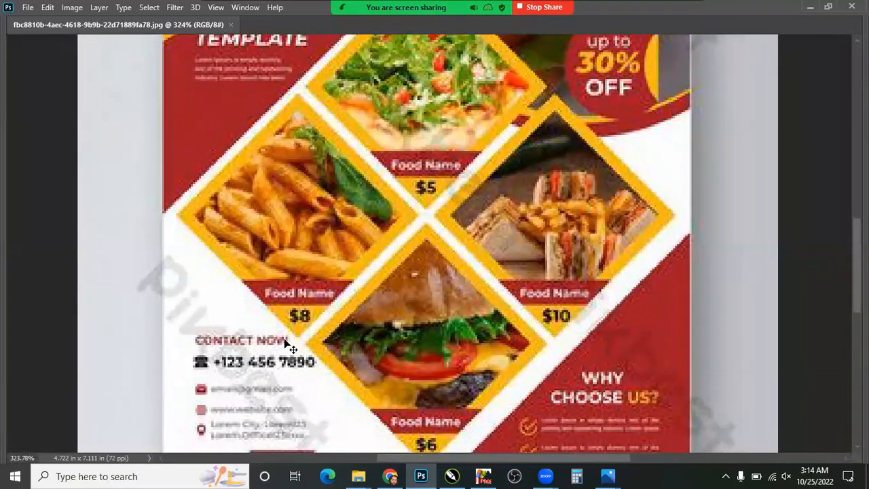
{"action": "key", "text": "ctrl+0"}
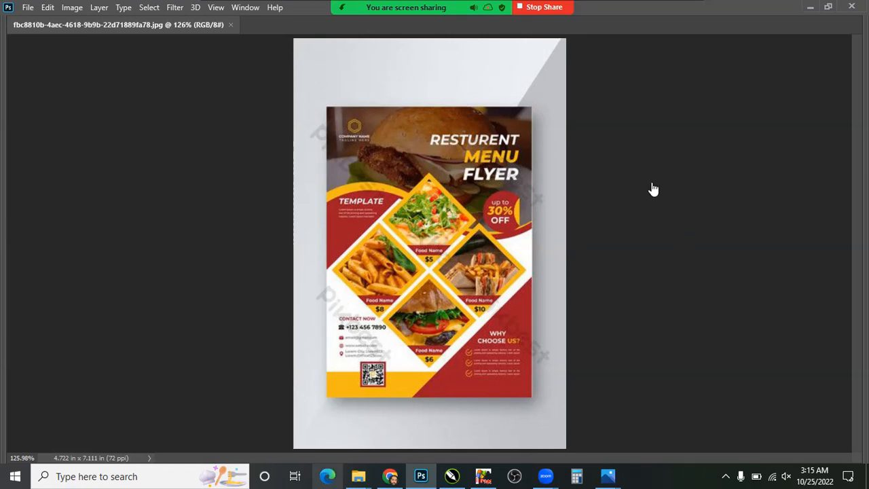
Step: Create a new blank Photoshop document of 4 x 5 inches at 850 ppi in RGB colour
{"action": "key", "text": "ctrl+n"}
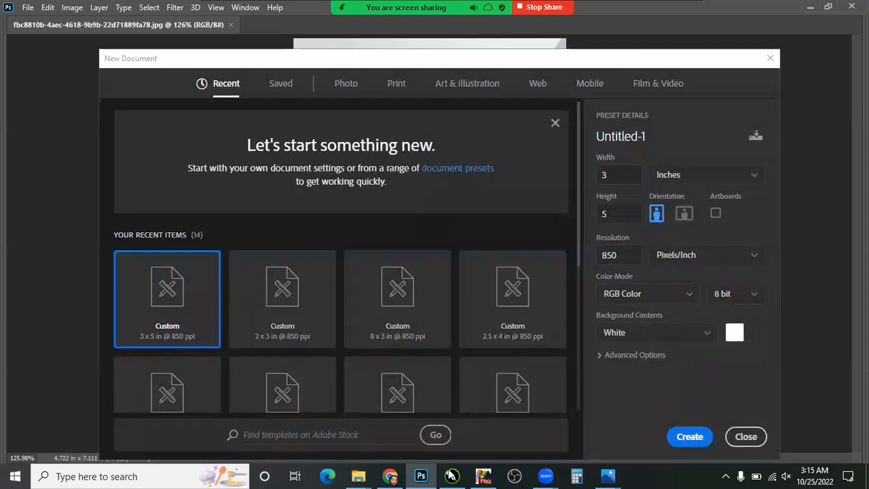
{"action": "key", "text": "Return"}
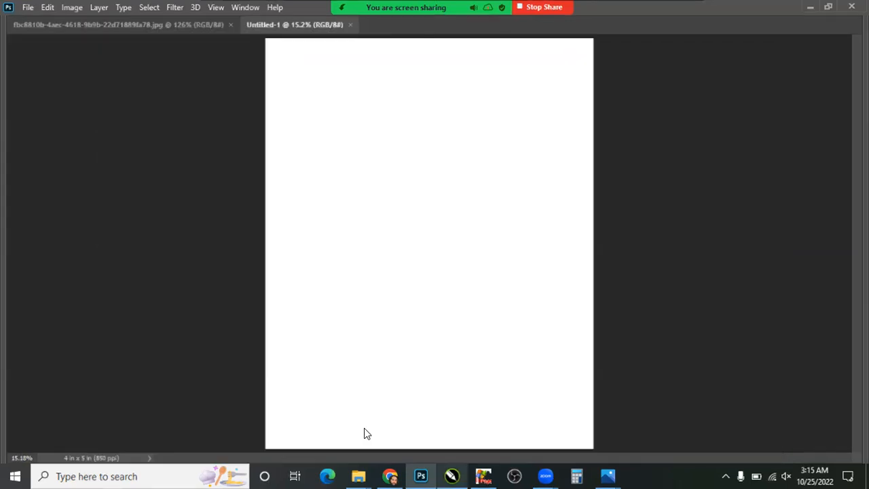
Step: Switch to CorelDRAW and draw a square of about 1.8 inches near the page's top, filled with cyan (C:100) and without an outline
{"action": "key", "text": "alt+Tab"}
{"action": "key", "text": "super+p"}
{"action": "scroll", "coordinate": [405, 292], "scroll_direction": "down", "scroll_amount": 2}
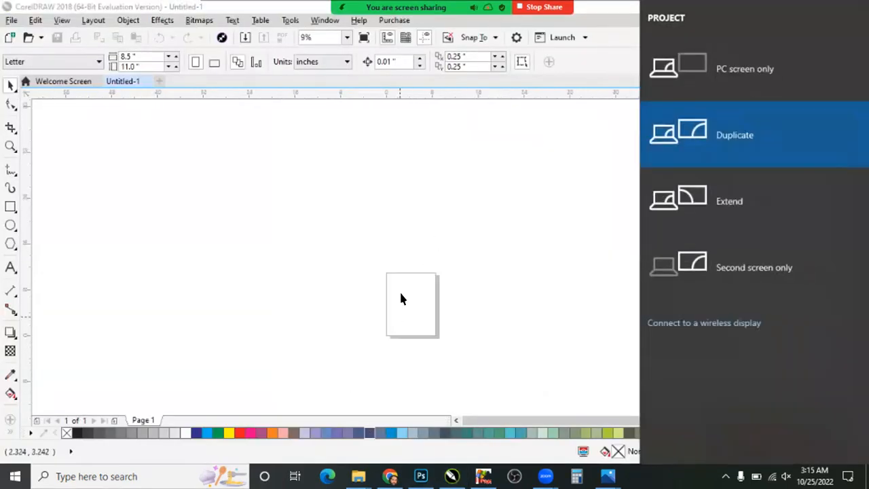
{"action": "left_click", "coordinate": [395, 229]}
{"action": "scroll", "coordinate": [406, 286], "scroll_direction": "up", "scroll_amount": 1}
{"action": "scroll", "coordinate": [374, 160], "scroll_direction": "up", "scroll_amount": 2}
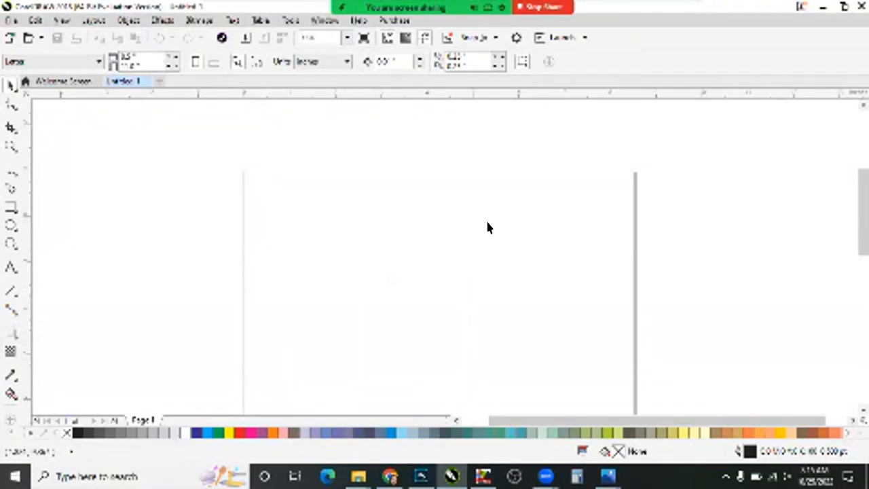
{"action": "key", "text": "F6"}
{"action": "left_click_drag", "start_coordinate": [302, 216], "coordinate": [385, 300]}
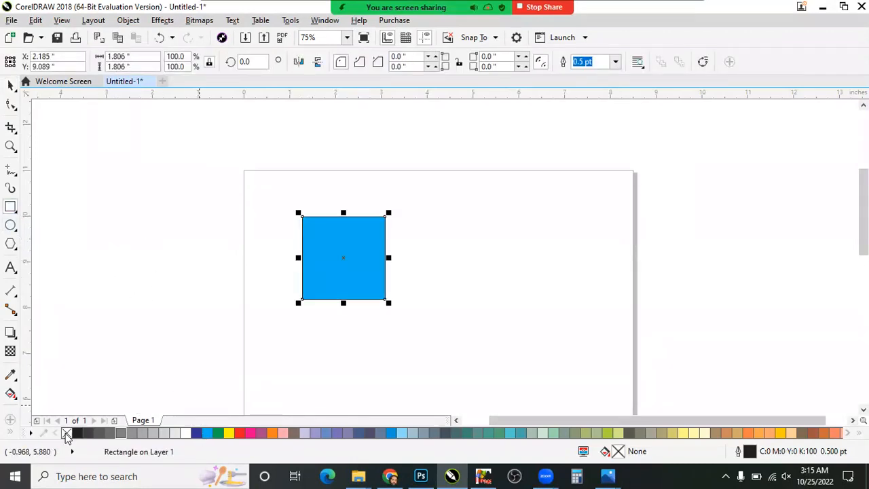
{"action": "right_click", "coordinate": [65, 434]}
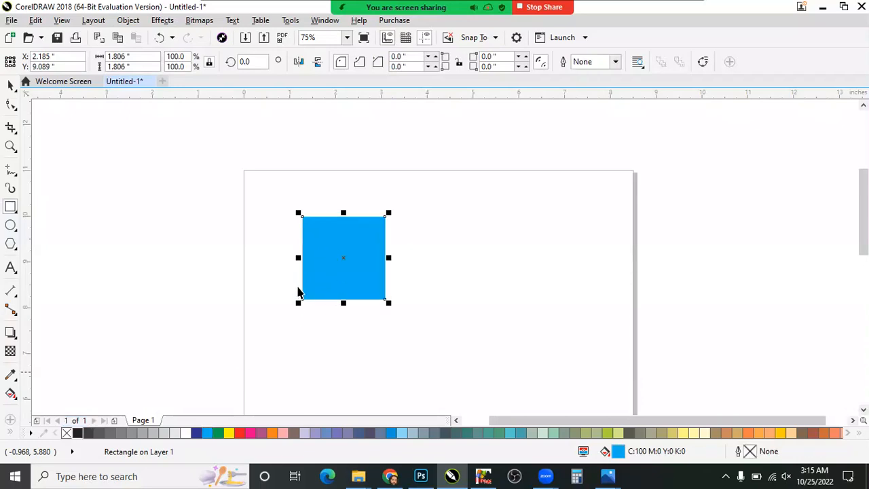
{"action": "key", "text": "space"}
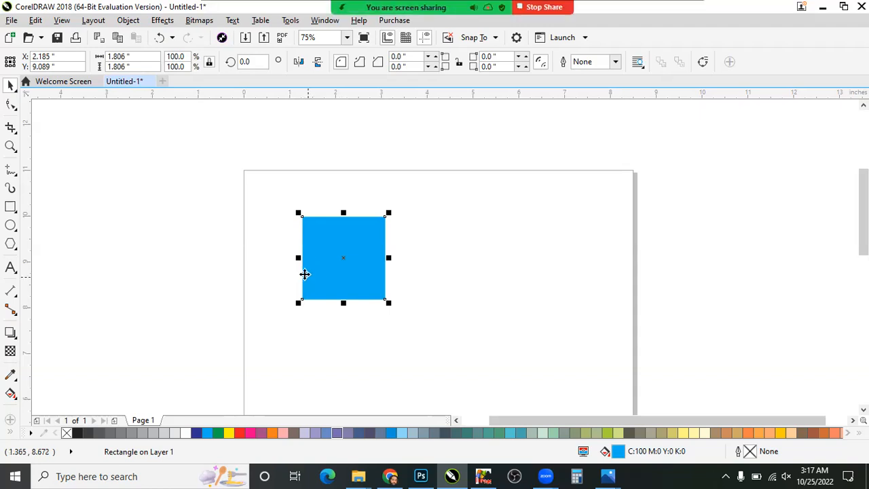
Step: Try to place a duplicate of the blue square directly beside it
{"action": "left_click_drag", "start_coordinate": [326, 259], "coordinate": [387, 277]}
{"action": "right_click", "coordinate": [387, 273]}
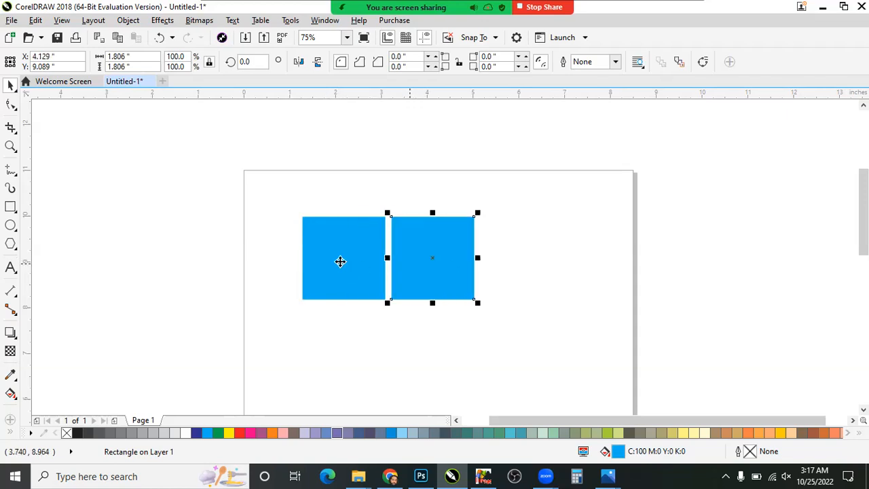
{"action": "key", "text": "ctrl+z"}
Step: Duplicate the blue square sideways and downwards to build a two-by-two grid with narrow, even gaps
{"action": "left_click_drag", "start_coordinate": [340, 261], "coordinate": [426, 277]}
{"action": "left_click_drag", "start_coordinate": [327, 267], "coordinate": [378, 320]}
{"action": "right_click", "coordinate": [328, 265]}
{"action": "right_click", "coordinate": [377, 320]}
{"action": "key", "text": "ctrl+z"}
{"action": "left_click_drag", "start_coordinate": [355, 246], "coordinate": [355, 332]}
Step: Select all four blue squares and rotate them together by 45 degrees into a diamond
{"action": "mouse_move", "coordinate": [493, 193]}
{"action": "left_mouse_down"}
{"action": "mouse_move", "coordinate": [281, 366]}
{"action": "mouse_move", "coordinate": [242, 431]}
{"action": "left_mouse_up"}
{"action": "left_click_drag", "start_coordinate": [403, 294], "coordinate": [421, 333]}
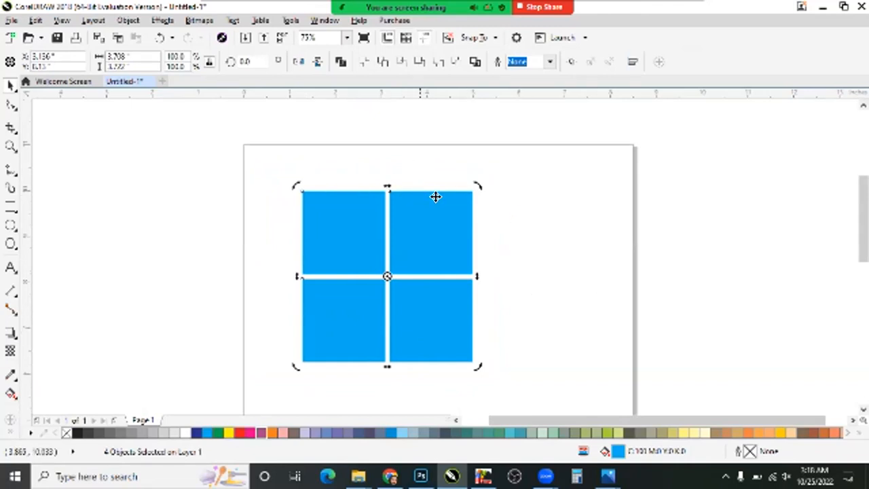
{"action": "left_click_drag", "start_coordinate": [457, 164], "coordinate": [374, 169]}
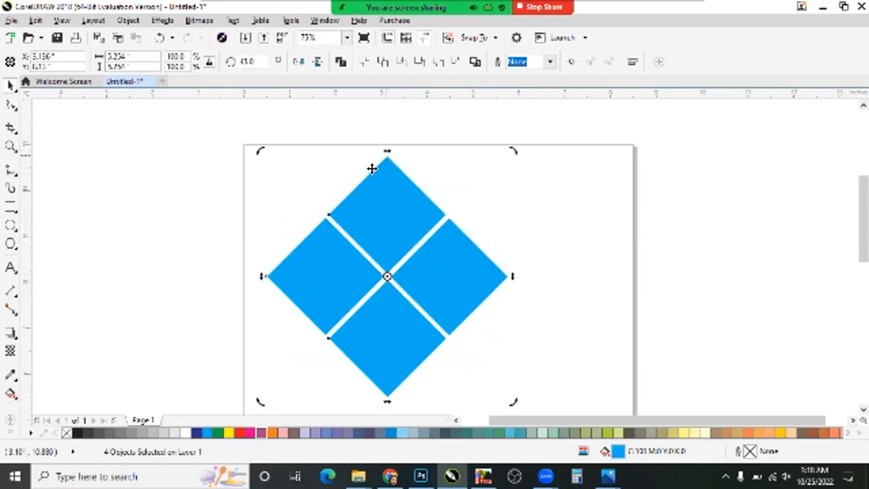
Step: Export only the selected diamond squares as 01.eps in the eps folder, replacing the existing file and keeping the default EPS settings
{"action": "left_click", "coordinate": [333, 198]}
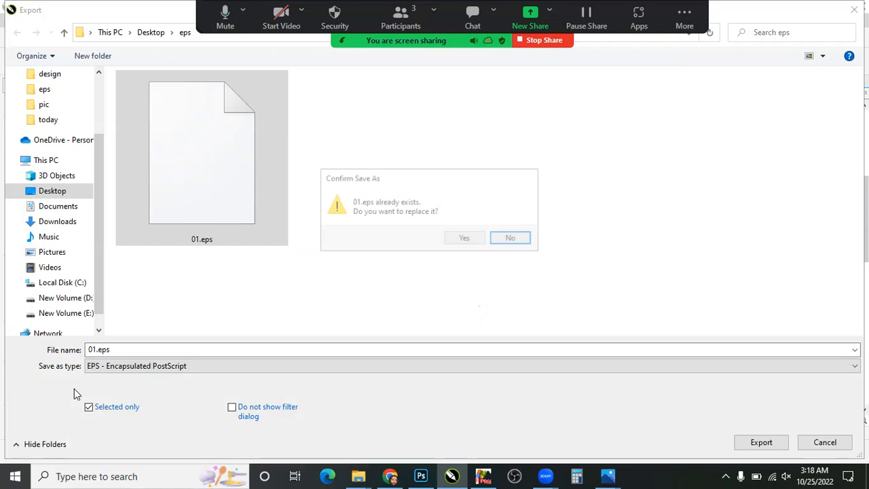
{"action": "key", "text": "Return"}
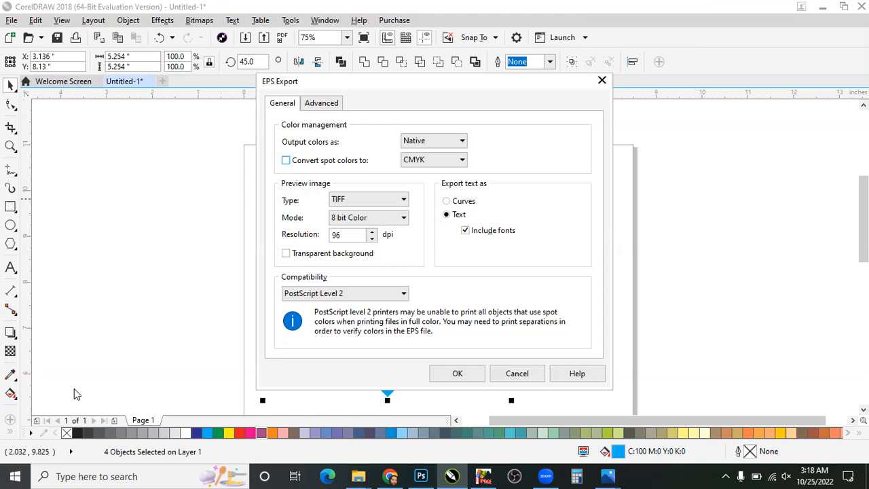
{"action": "left_click", "coordinate": [441, 375]}
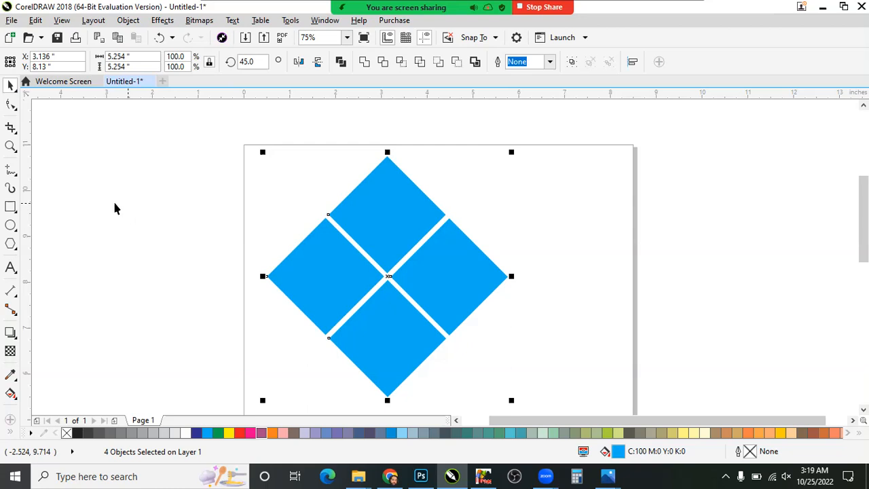
{"action": "mouse_move", "coordinate": [142, 146]}
{"action": "left_mouse_down"}
{"action": "mouse_move", "coordinate": [563, 428]}
{"action": "mouse_move", "coordinate": [565, 405]}
{"action": "mouse_move", "coordinate": [541, 381]}
{"action": "left_mouse_up"}
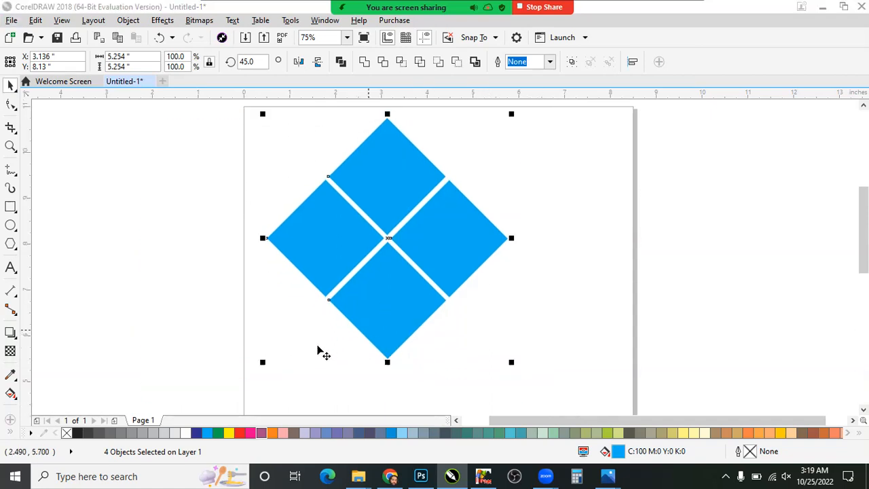
Step: Switch to Photoshop, show the rulers and place 01.eps embedded in the blank document, centred and scaled to about 2.5 inches wide
{"action": "key", "text": "alt+Tab"}
{"action": "key", "text": "ctrl+r"}
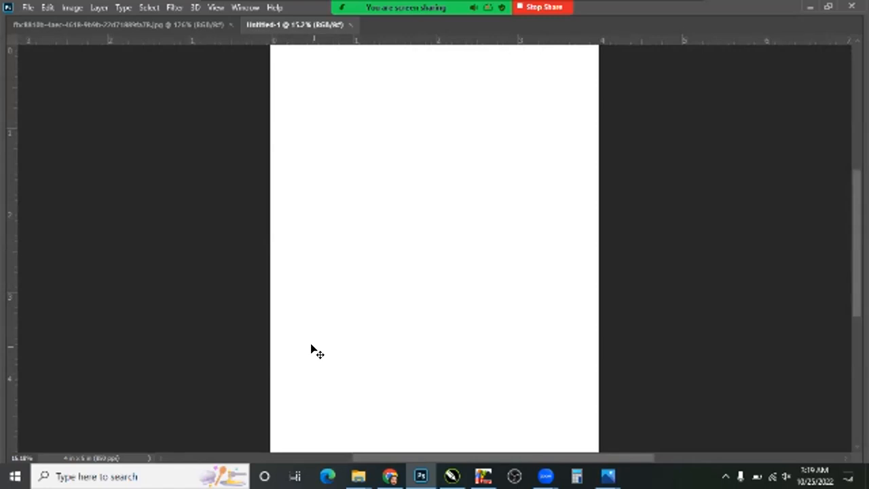
{"action": "key", "text": "ctrl+0"}
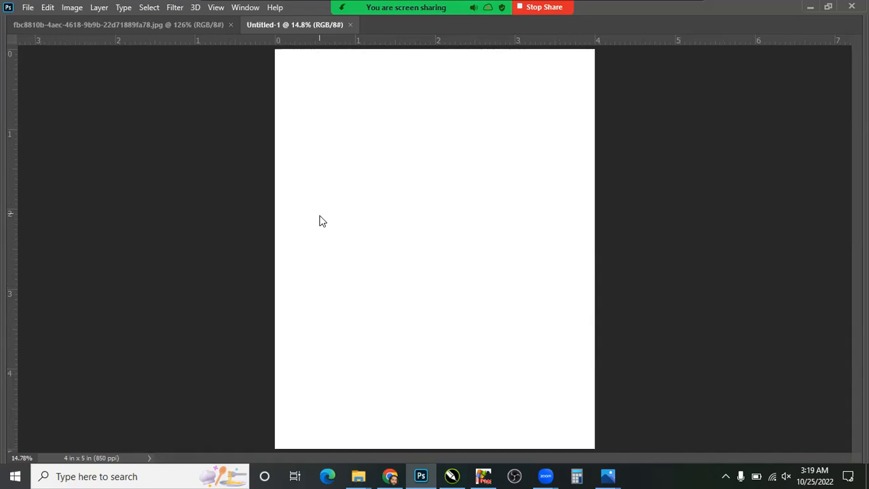
{"action": "key", "text": "alt+f"}
{"action": "key", "text": "Escape"}
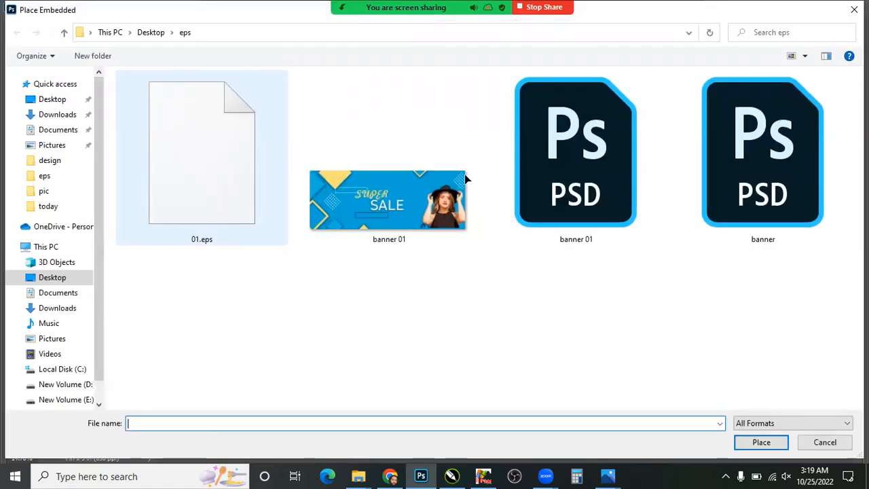
{"action": "double_click", "coordinate": [238, 156]}
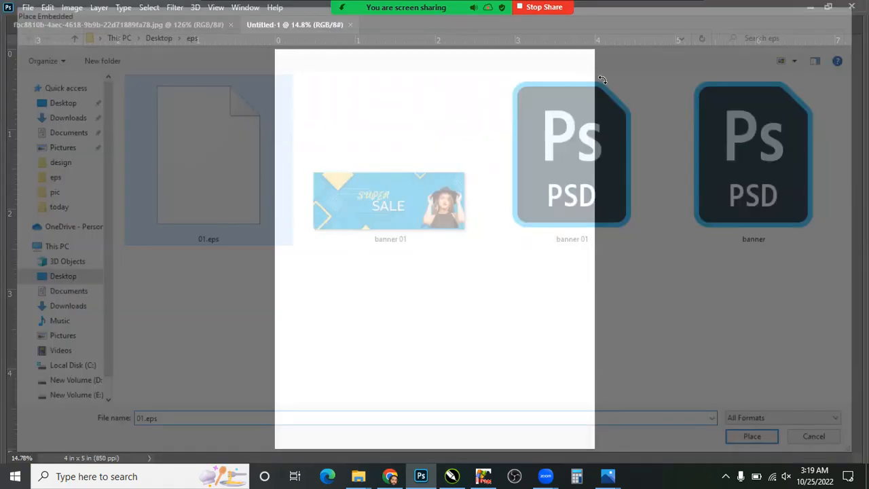
{"action": "left_click_drag", "start_coordinate": [581, 117], "coordinate": [523, 292]}
{"action": "key", "text": "Return"}
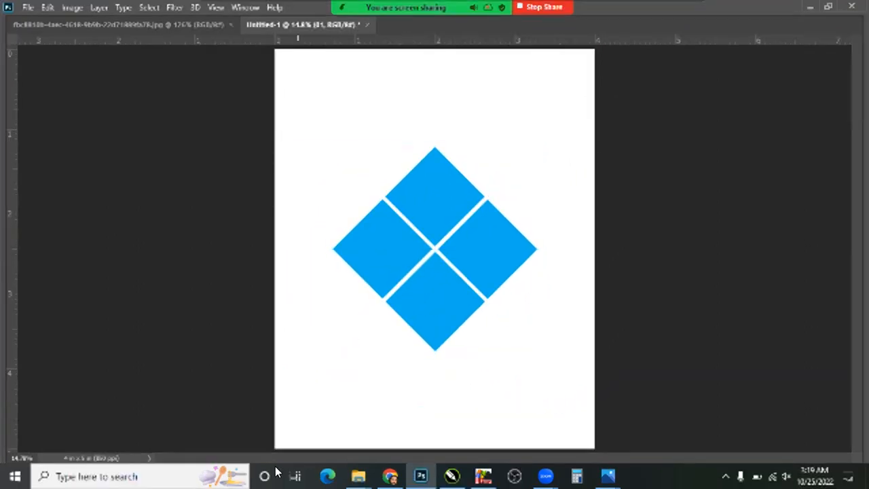
{"action": "key", "text": "ctrl+minus"}
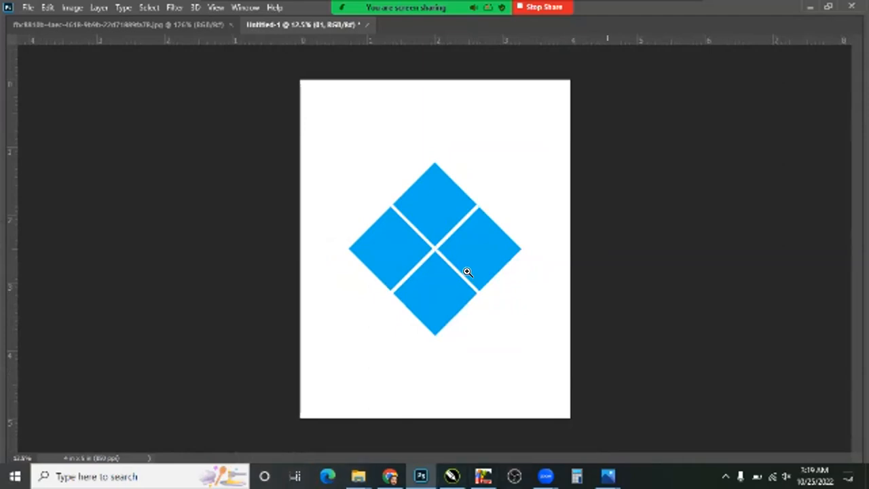
{"action": "key", "text": "ctrl+0"}
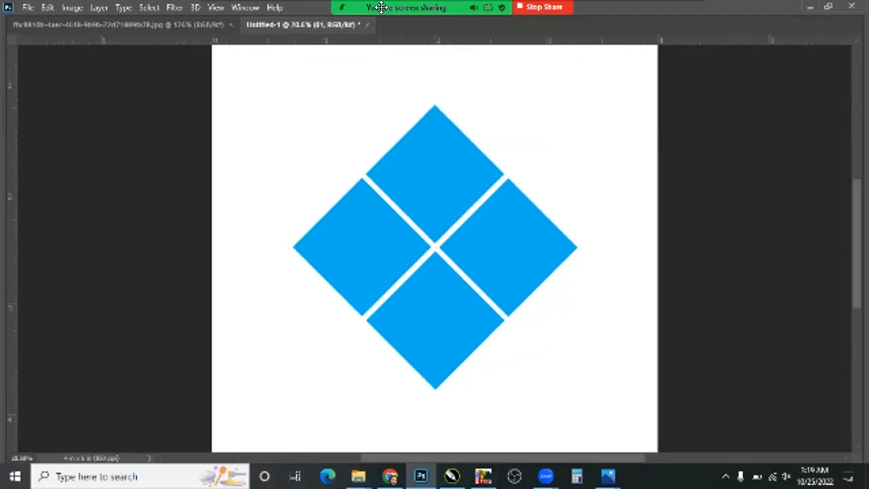
Step: Switch to Chrome, search Google Images for "FAST FOOD" in a new tab and open the Freepik photo of assorted fast food
{"action": "key", "text": "alt+Tab"}
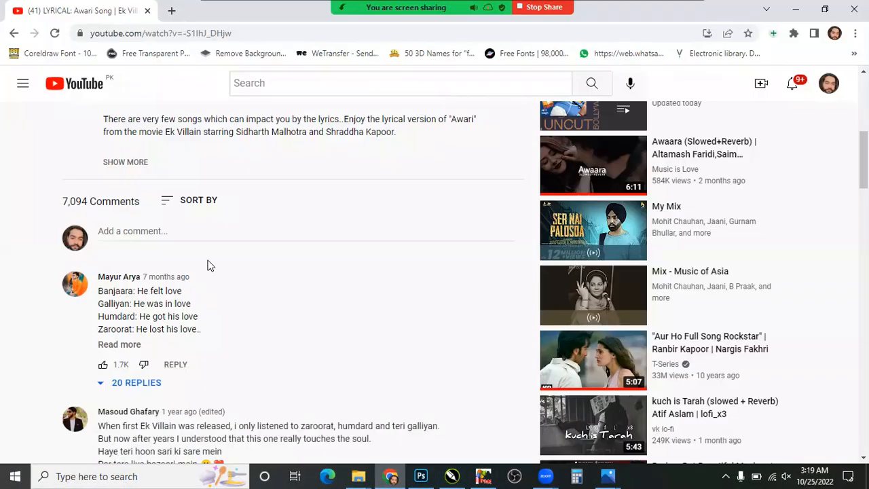
{"action": "key", "text": "ctrl+t"}
{"action": "type", "text": "g"}
{"action": "key", "text": "Return"}
{"action": "type", "text": "FAST FOOD"}
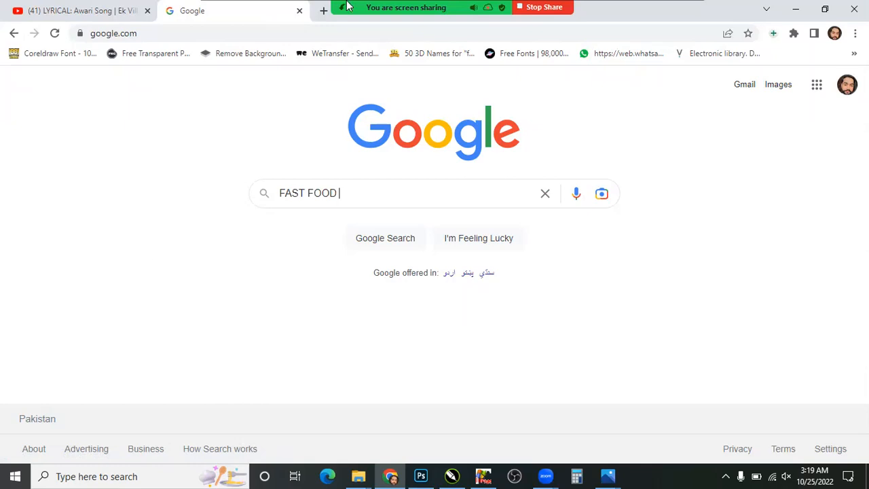
{"action": "key", "text": "Return"}
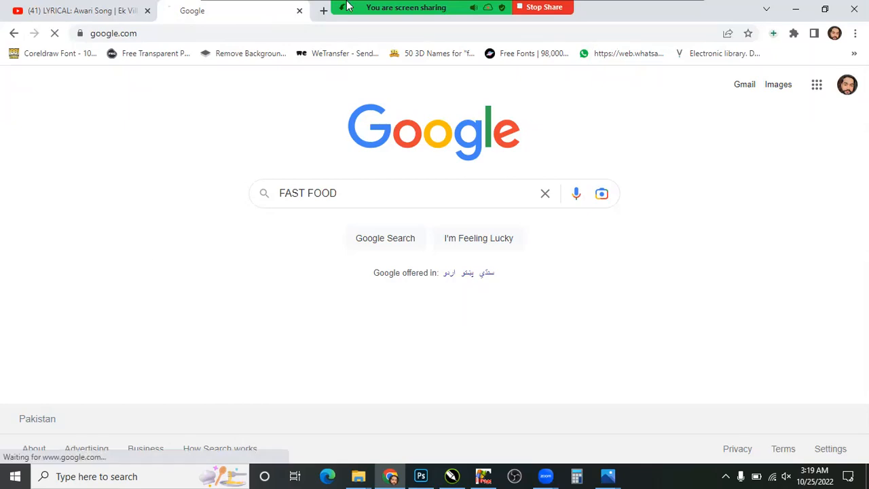
{"action": "left_click", "coordinate": [181, 135]}
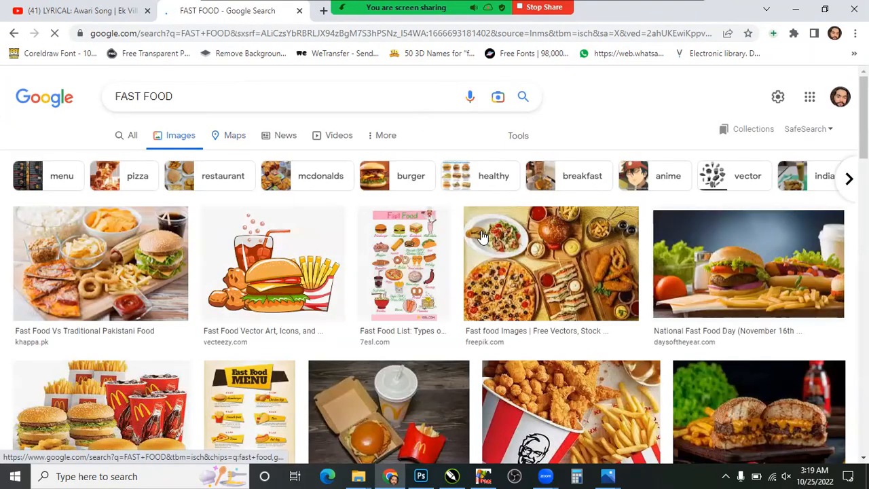
{"action": "left_click", "coordinate": [598, 265]}
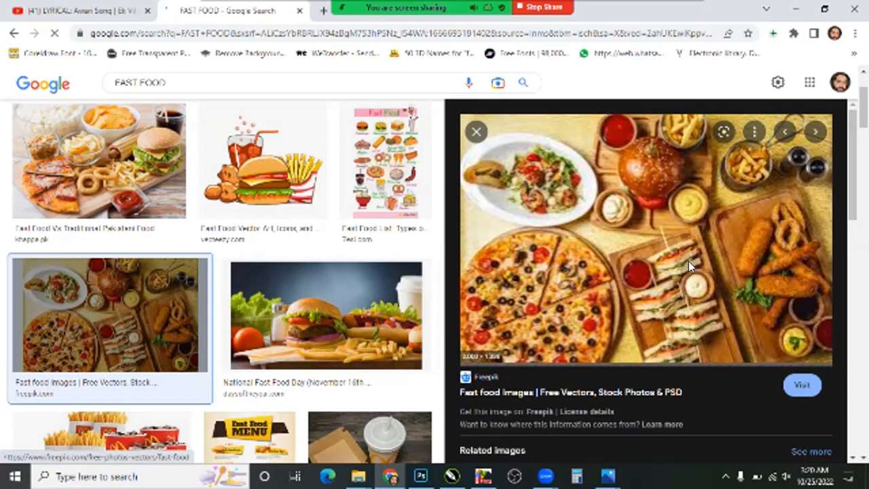
Step: Find the iStock photo of fries, a seeded bagel and chicken among the related images and open it in a new tab
{"action": "scroll", "coordinate": [619, 239], "scroll_direction": "down", "scroll_amount": 3}
{"action": "scroll", "coordinate": [775, 306], "scroll_direction": "down", "scroll_amount": 2}
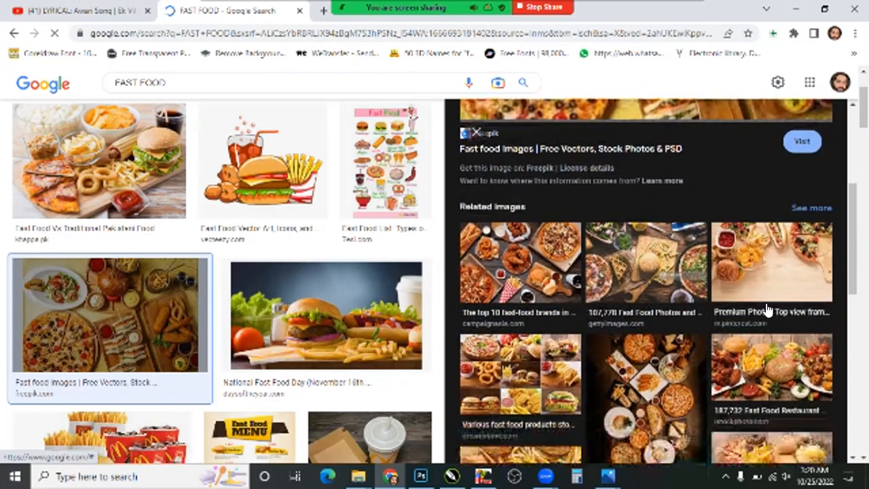
{"action": "left_click", "coordinate": [775, 292]}
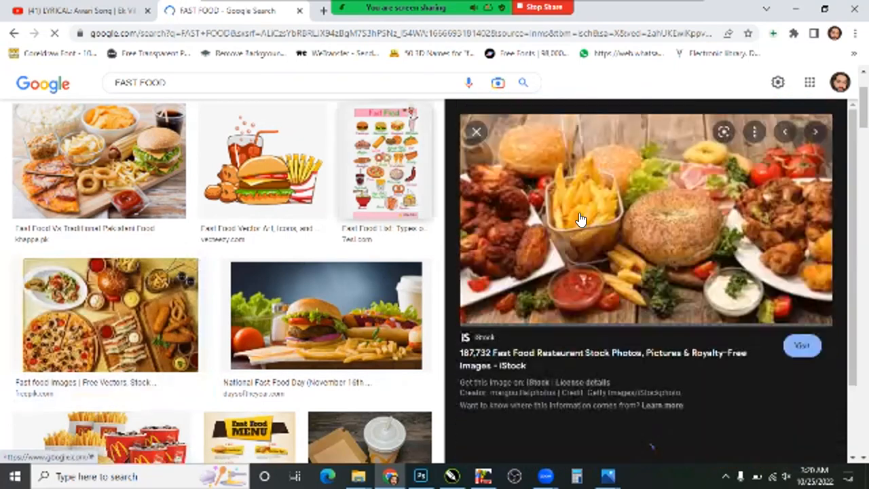
{"action": "right_click", "coordinate": [644, 334]}
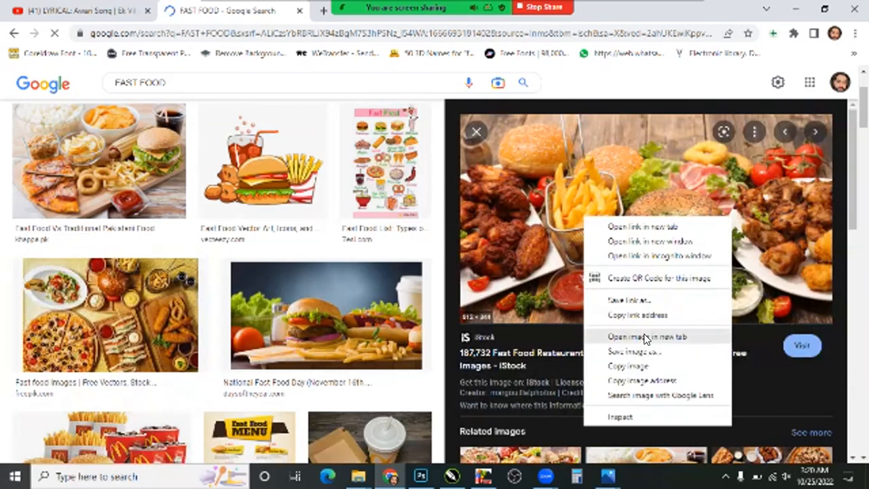
{"action": "left_click", "coordinate": [645, 338]}
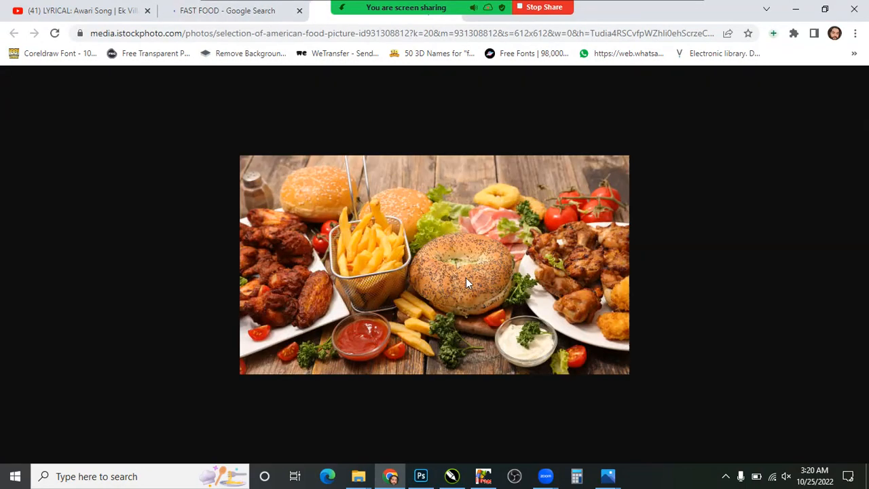
Step: Save the iStock food photo as a JPEG in the today folder, keeping the suggested file name
{"action": "right_click", "coordinate": [460, 273]}
{"action": "left_click", "coordinate": [481, 296]}
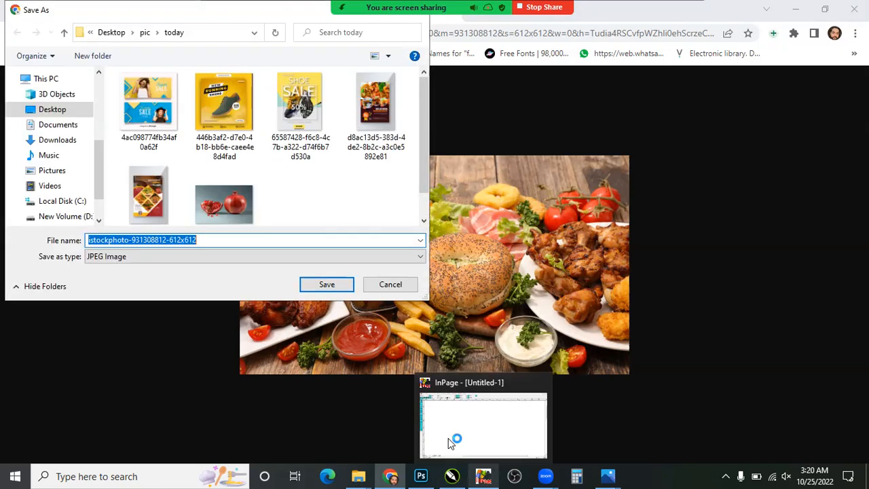
{"action": "key", "text": "Return"}
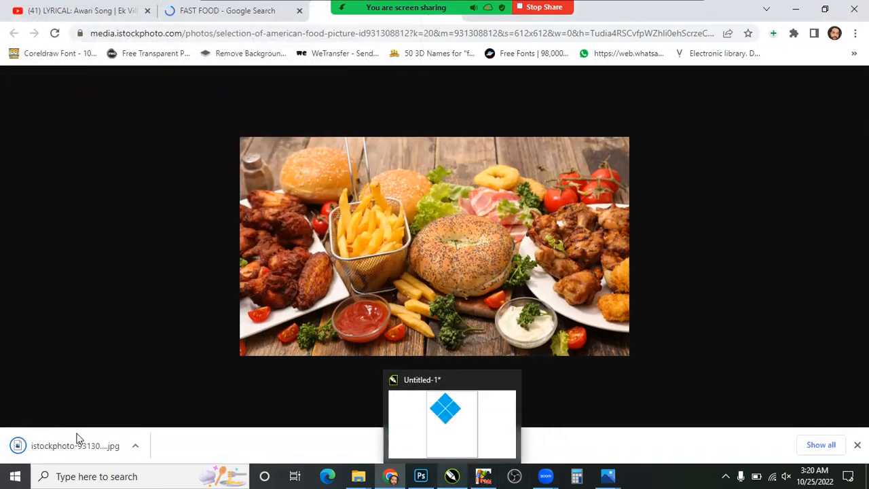
Step: Switch to Photoshop, open the downloaded iStock photo as its own document and move the picture into Untitled-1 over the upper diamond square
{"action": "left_click", "coordinate": [421, 476]}
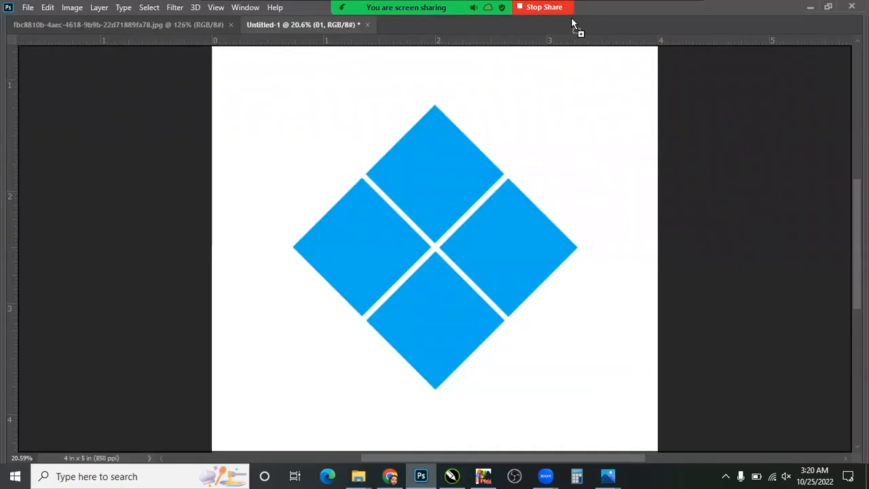
{"action": "left_click_drag", "start_coordinate": [572, 24], "coordinate": [576, 28]}
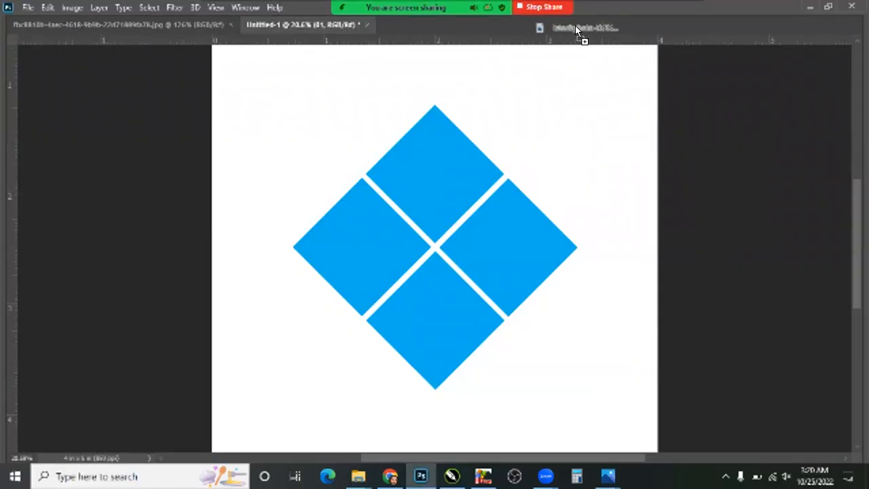
{"action": "left_click_drag", "start_coordinate": [316, 217], "coordinate": [316, 217]}
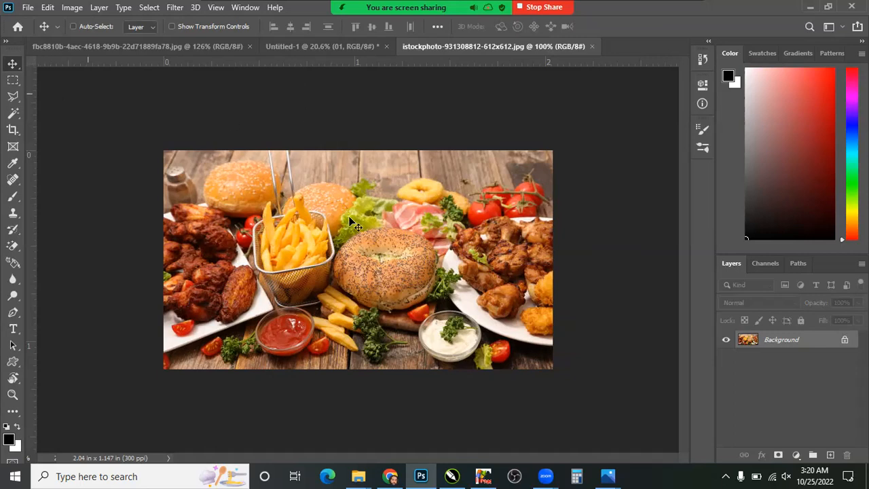
{"action": "key", "text": "Tab"}
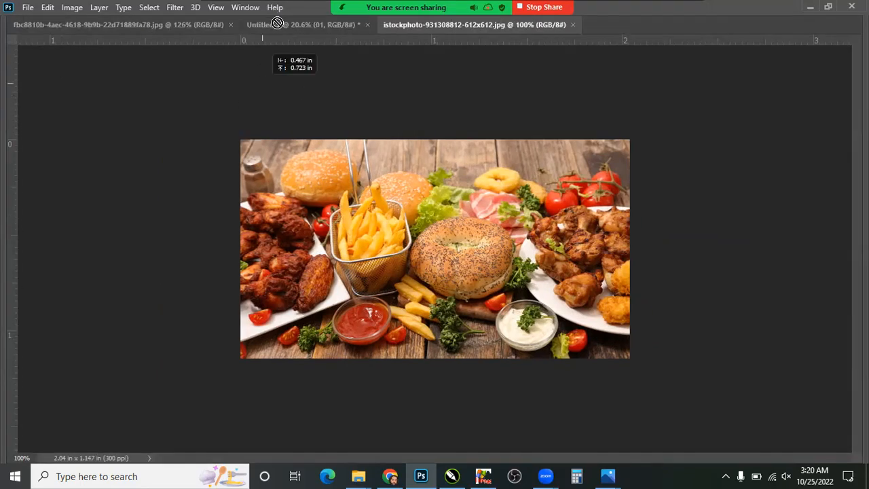
{"action": "left_click_drag", "start_coordinate": [387, 154], "coordinate": [441, 186]}
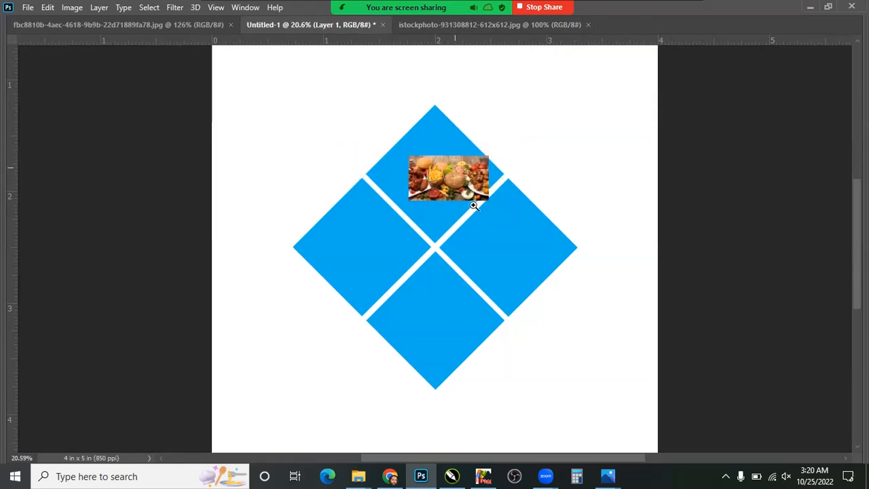
Step: Enlarge the food photo to about 2.2 inches wide and position it so it covers the upper diamond square
{"action": "scroll", "coordinate": [435, 178], "scroll_direction": "up", "scroll_amount": 8}
{"action": "left_click_drag", "start_coordinate": [461, 197], "coordinate": [386, 213]}
{"action": "right_click", "coordinate": [418, 238]}
{"action": "left_click", "coordinate": [435, 245]}
{"action": "left_click_drag", "start_coordinate": [366, 135], "coordinate": [747, 338]}
{"action": "left_click_drag", "start_coordinate": [239, 355], "coordinate": [217, 363]}
{"action": "left_click_drag", "start_coordinate": [242, 316], "coordinate": [213, 373]}
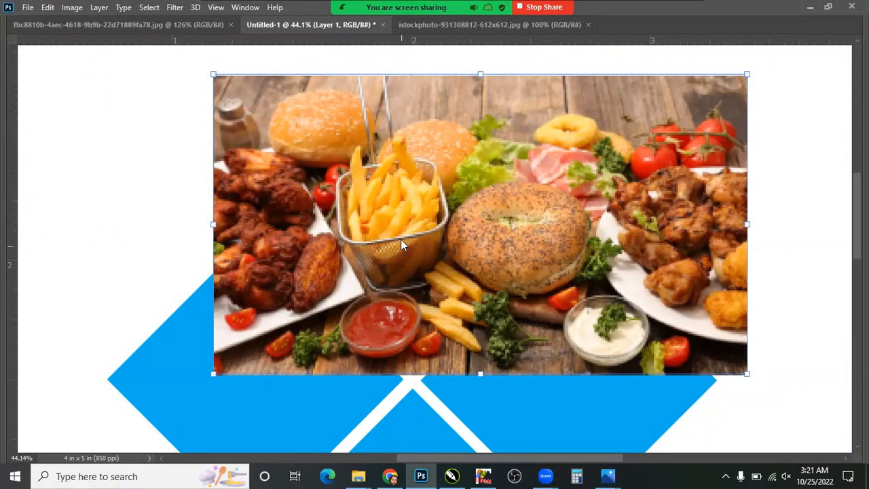
{"action": "key", "text": "Return"}
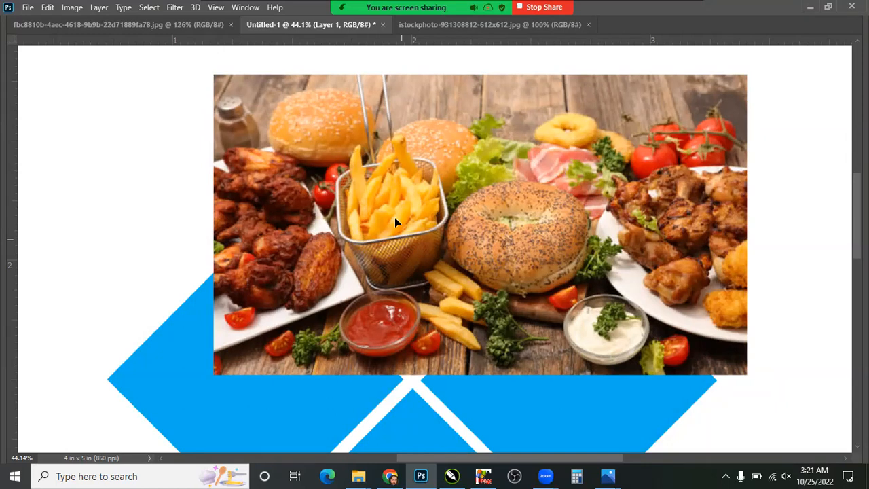
{"action": "left_click_drag", "start_coordinate": [395, 218], "coordinate": [385, 258]}
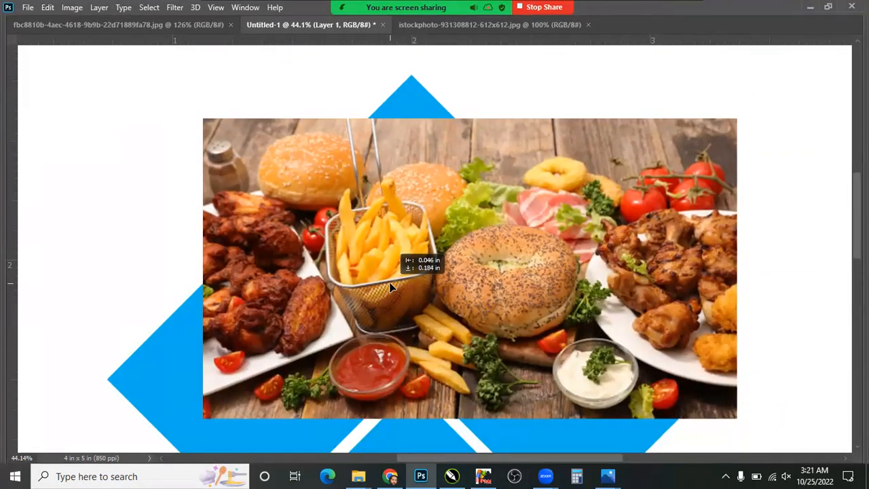
{"action": "left_click_drag", "start_coordinate": [392, 250], "coordinate": [392, 246]}
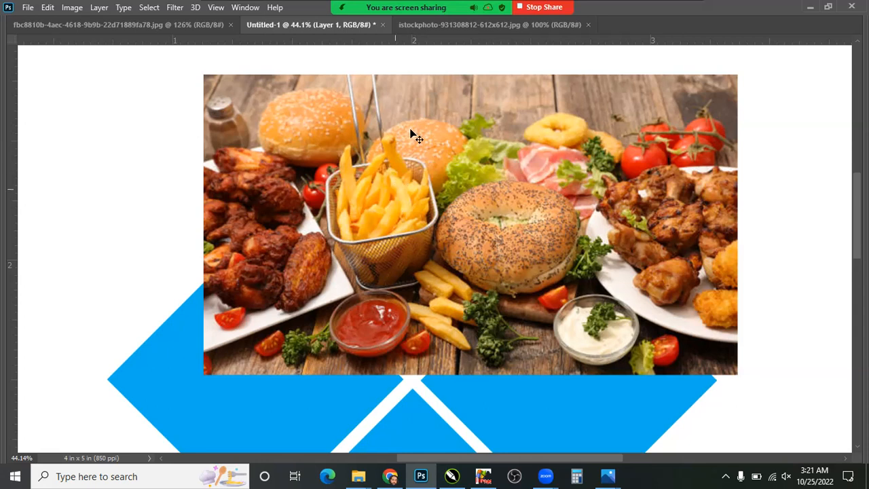
Step: Make layer 01 beneath the food photo active and select its upper diamond square with the Magic Wand
{"action": "right_click", "coordinate": [438, 201]}
{"action": "left_click", "coordinate": [440, 201]}
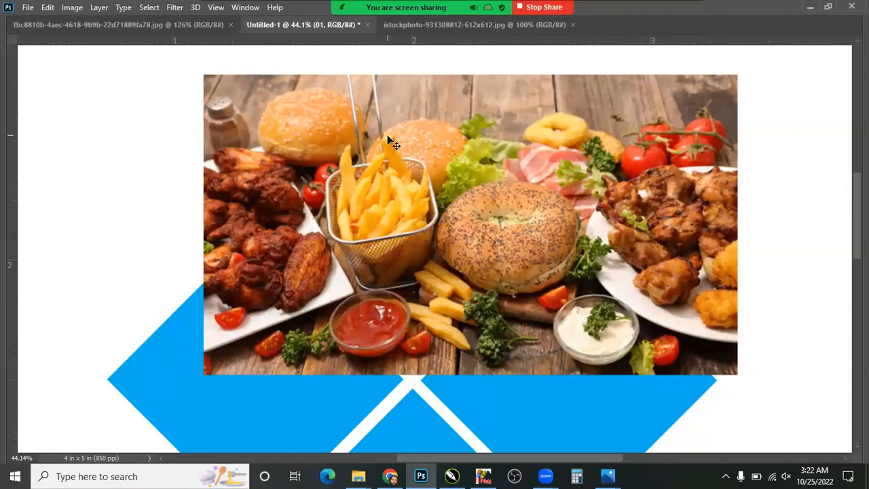
{"action": "right_click", "coordinate": [395, 182]}
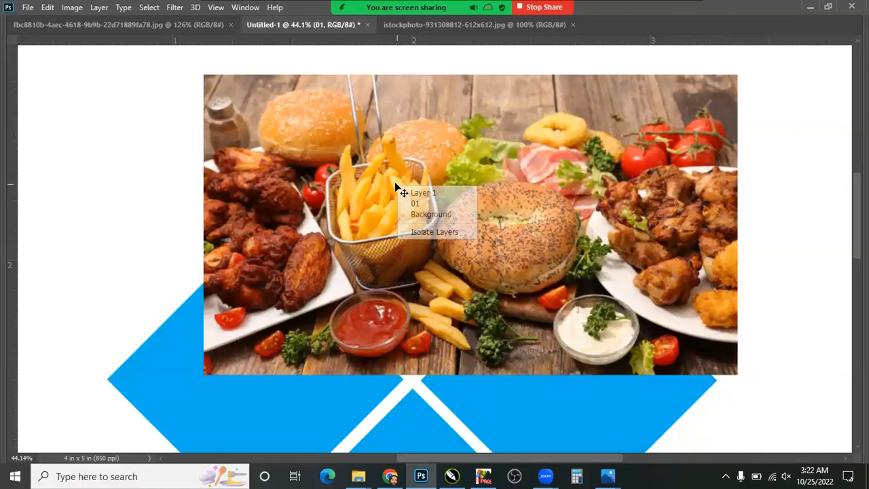
{"action": "left_click", "coordinate": [396, 186]}
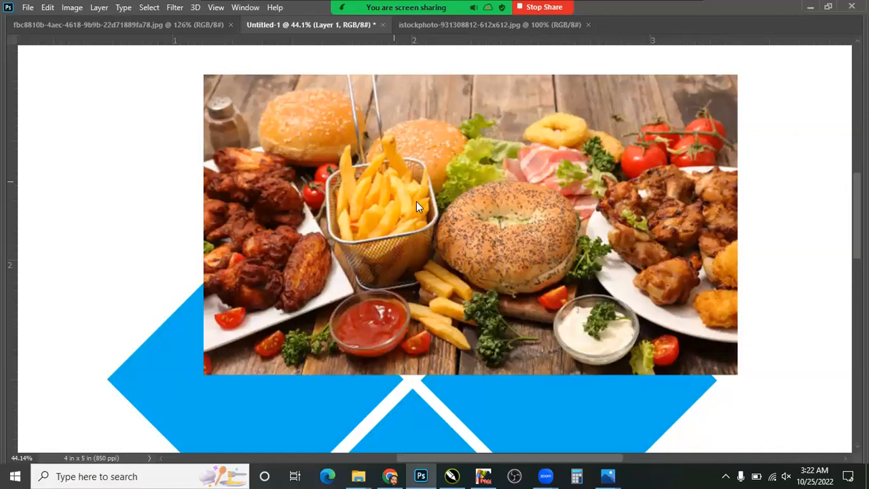
{"action": "right_click", "coordinate": [416, 201]}
{"action": "left_click", "coordinate": [415, 200]}
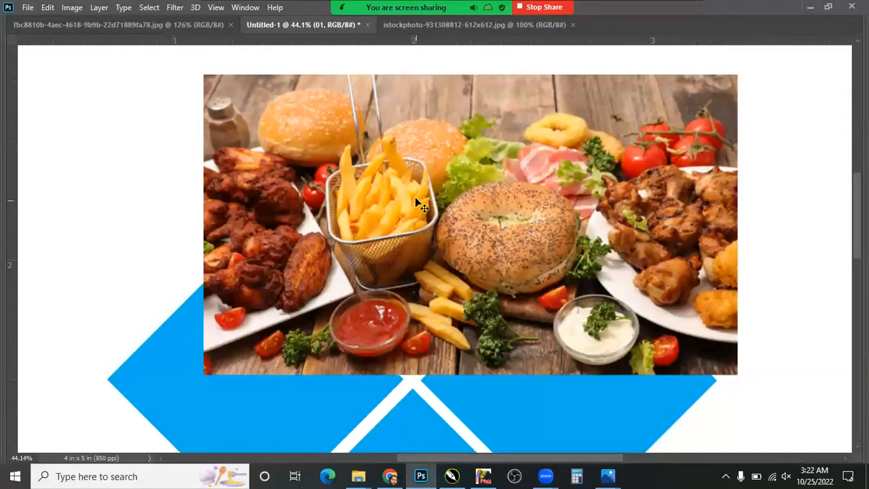
{"action": "right_click", "coordinate": [430, 215]}
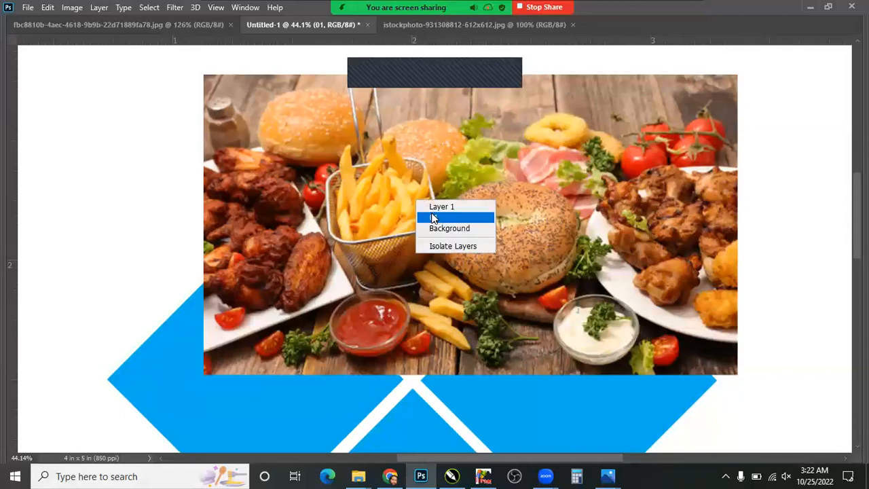
{"action": "left_click", "coordinate": [362, 211]}
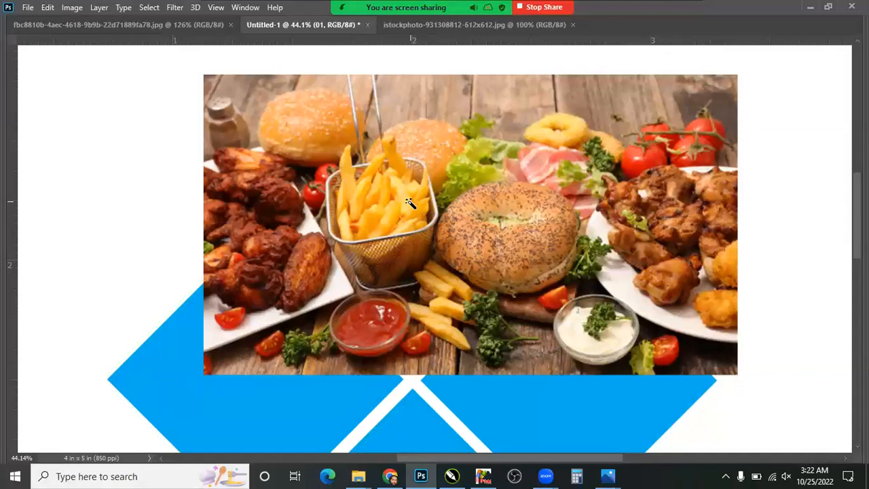
{"action": "key", "text": "ctrl+shift+d"}
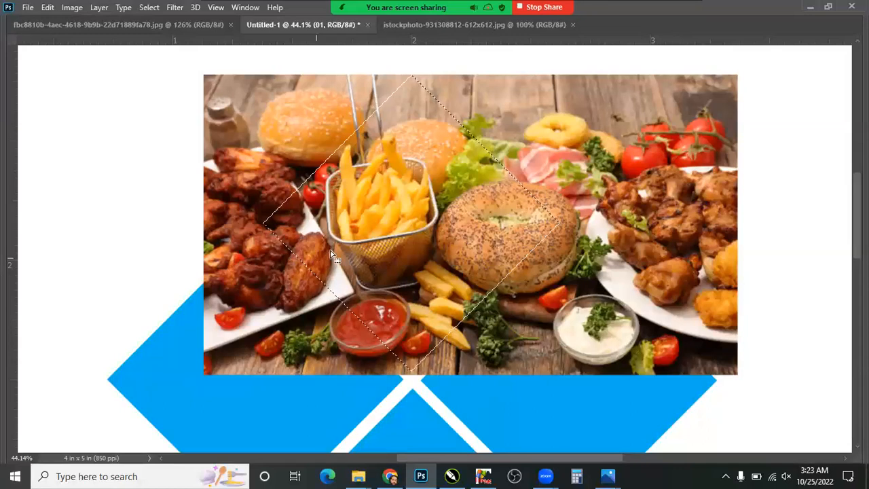
Step: Turn off Contiguous for the Magic Wand and select all the blue squares on layer 01 at once
{"action": "key", "text": "Tab"}
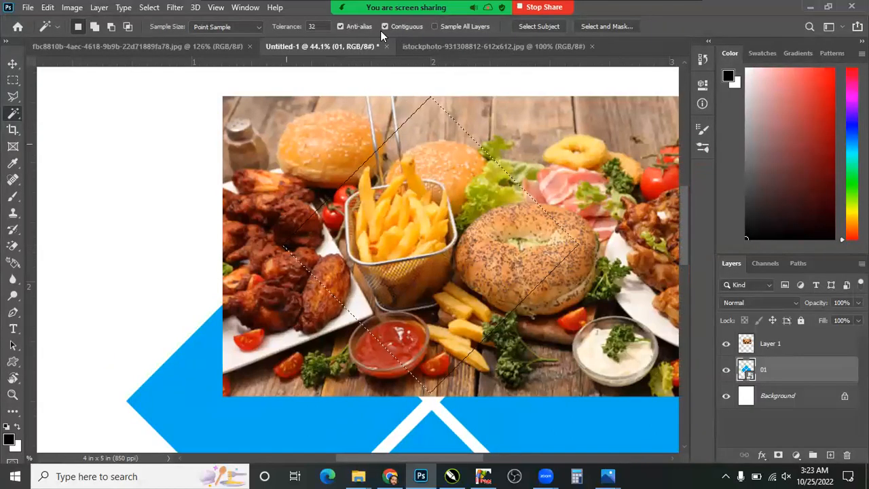
{"action": "left_click", "coordinate": [454, 268]}
{"action": "left_click", "coordinate": [424, 401]}
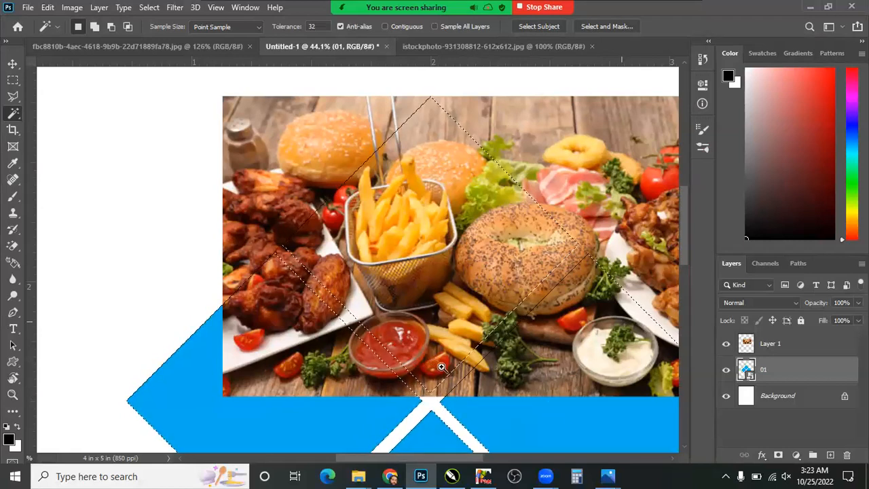
{"action": "key", "text": "Tab"}
{"action": "left_click_drag", "start_coordinate": [433, 361], "coordinate": [379, 351]}
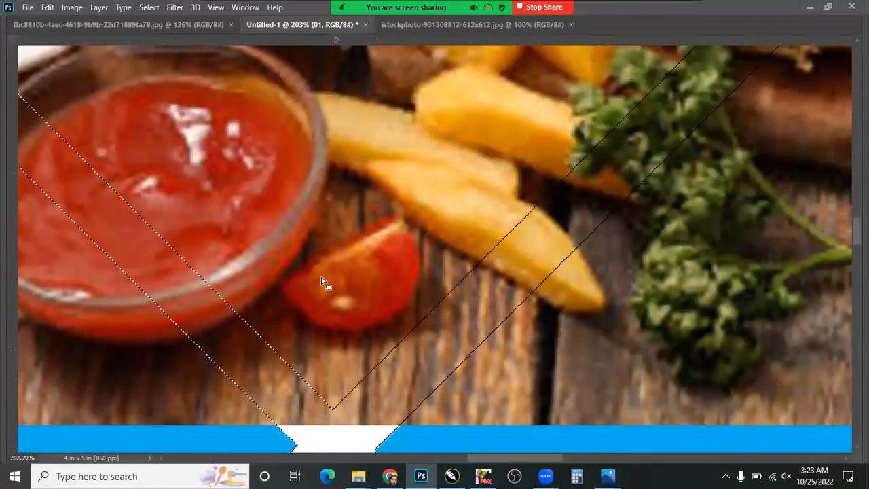
{"action": "key", "text": "Tab"}
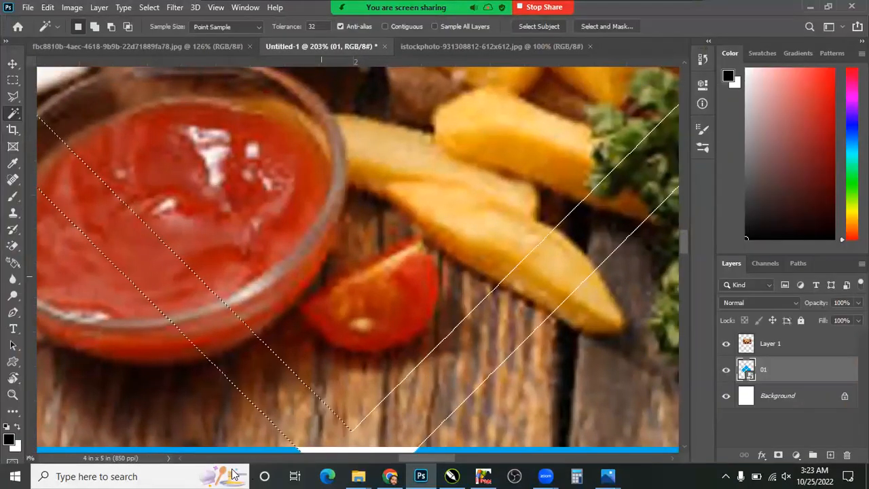
{"action": "key", "text": "ctrl+minus"}
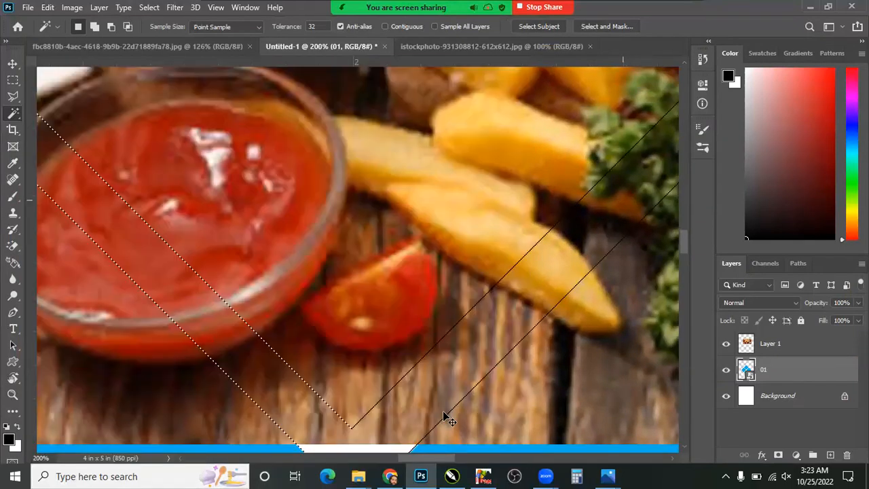
{"action": "key", "text": "ctrl+0"}
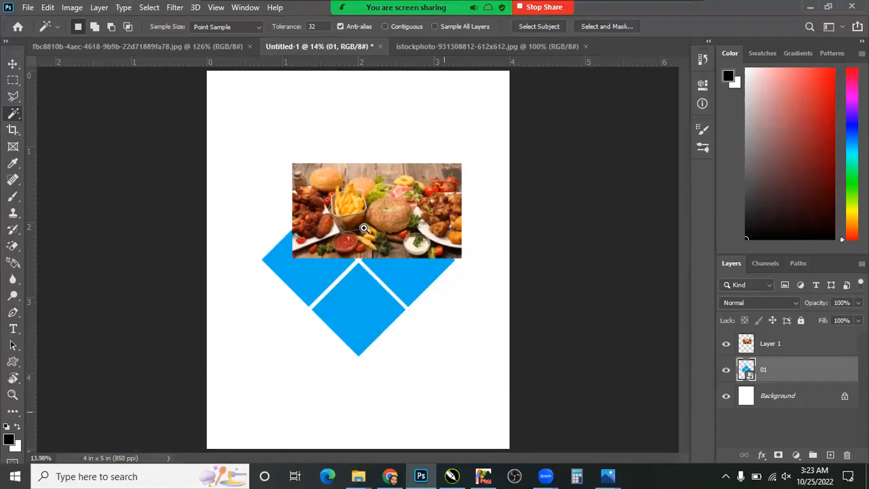
Step: Turn Contiguous back on for the Magic Wand and select only the upper diamond square on layer 01
{"action": "key", "text": "z"}
{"action": "left_click_drag", "start_coordinate": [403, 271], "coordinate": [402, 319]}
{"action": "key", "text": "w"}
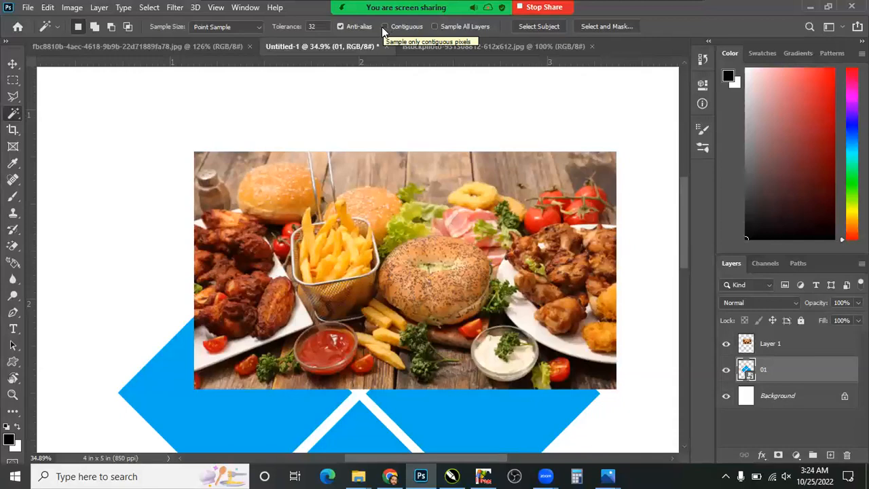
{"action": "left_click", "coordinate": [385, 27]}
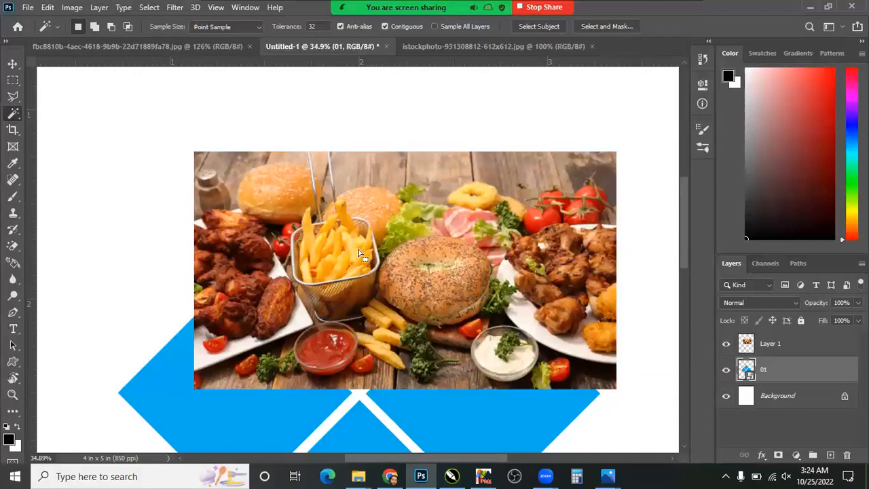
{"action": "left_click", "coordinate": [334, 318]}
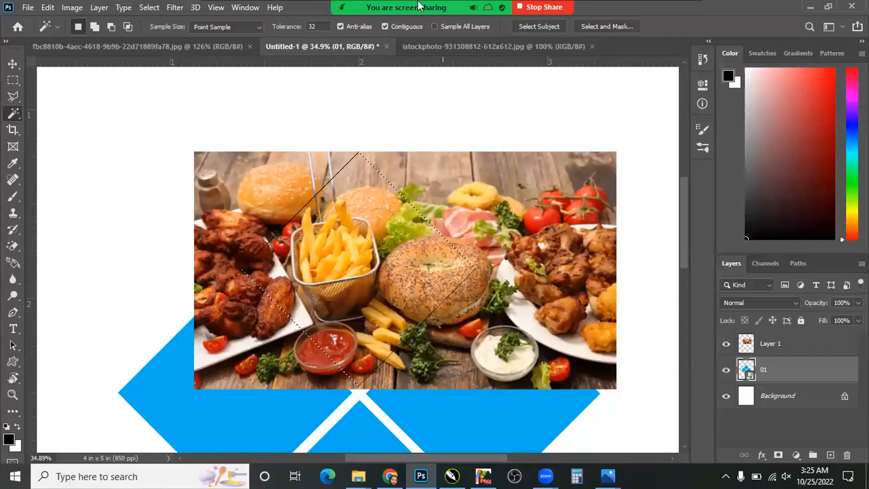
{"action": "left_click", "coordinate": [239, 9]}
{"action": "left_click", "coordinate": [181, 377]}
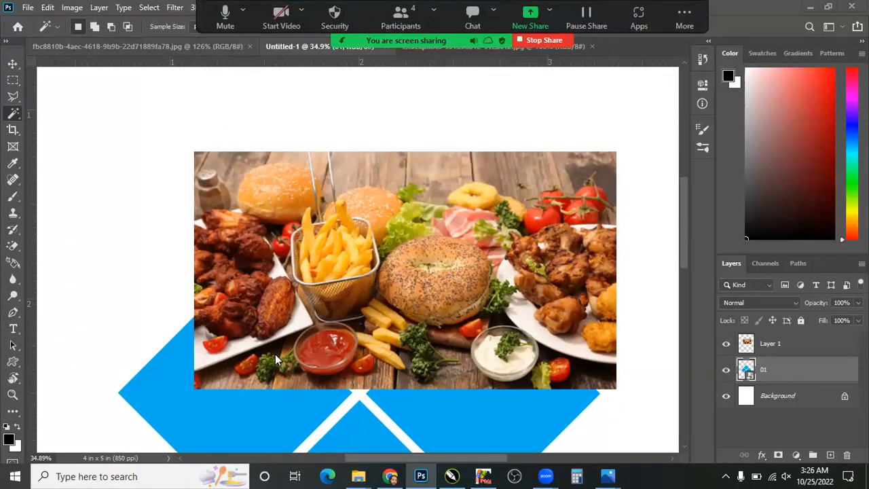
{"action": "left_click", "coordinate": [328, 333]}
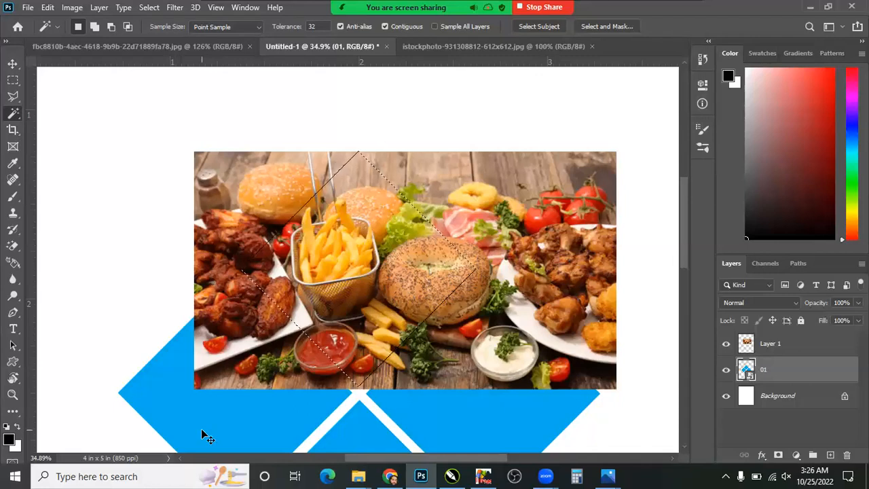
Step: Invert the upper diamond selection, make the food photo on Layer 1 active and delete everything outside the diamond
{"action": "key", "text": "ctrl+minus"}
{"action": "key", "text": "ctrl+minus"}
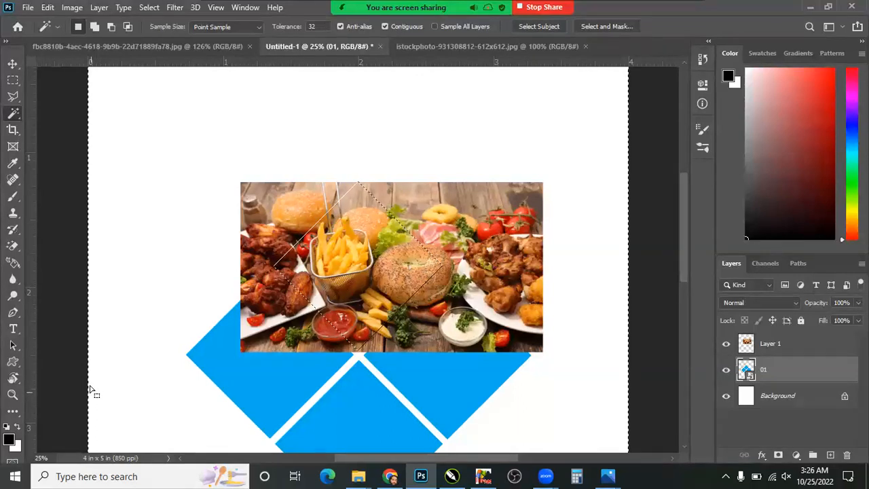
{"action": "right_click", "coordinate": [370, 275], "text": "ctrl"}
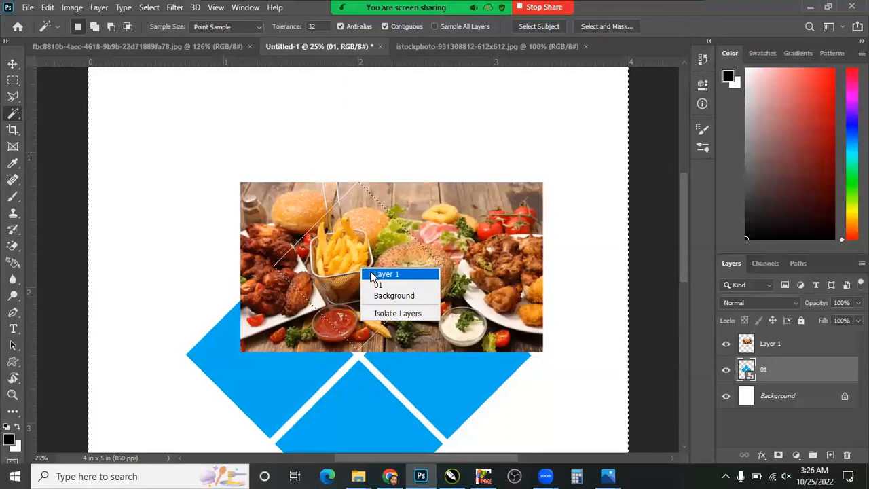
{"action": "right_click", "coordinate": [353, 237], "text": "ctrl"}
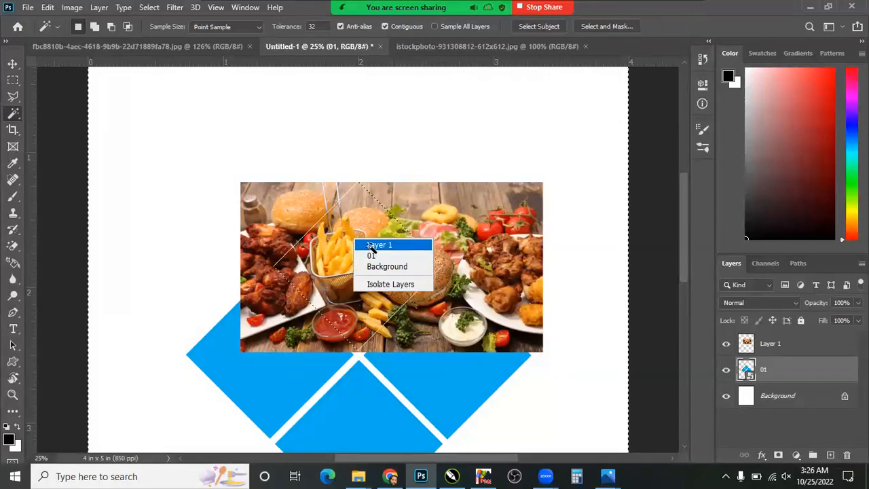
{"action": "left_click", "coordinate": [370, 246]}
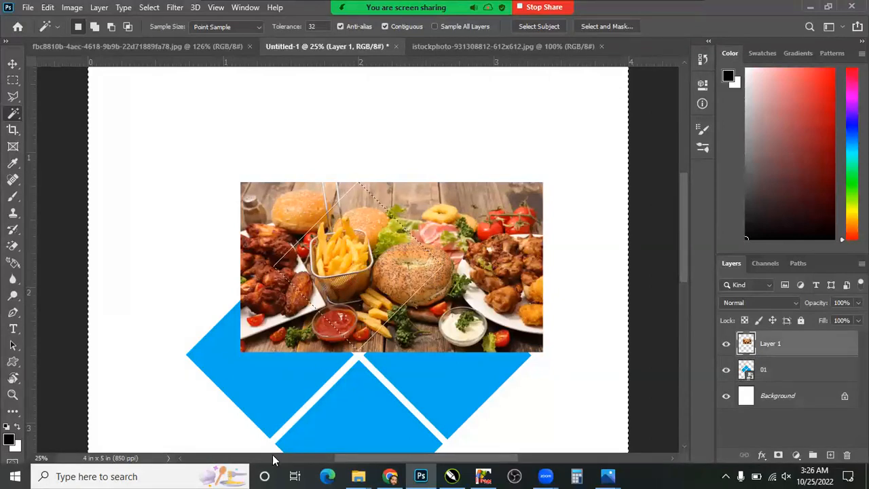
{"action": "key", "text": "Delete"}
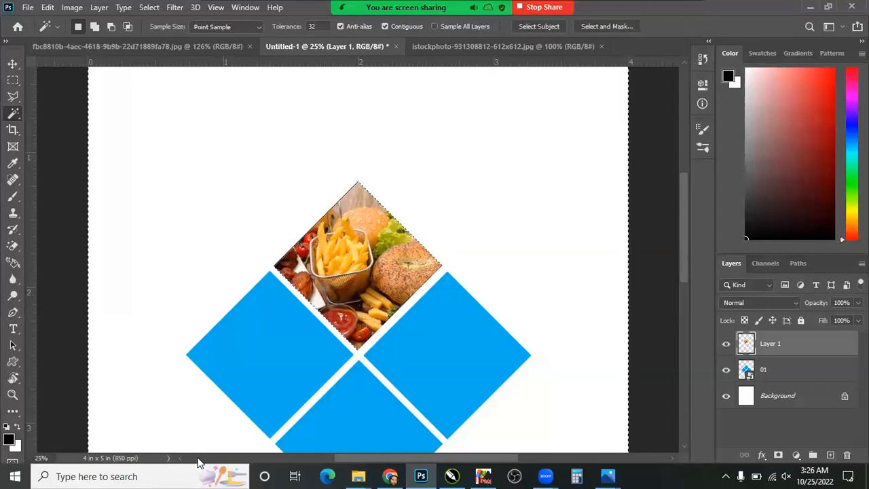
Step: Undo the trimming of the food photo and clear the selection
{"action": "key", "text": "ctrl+z"}
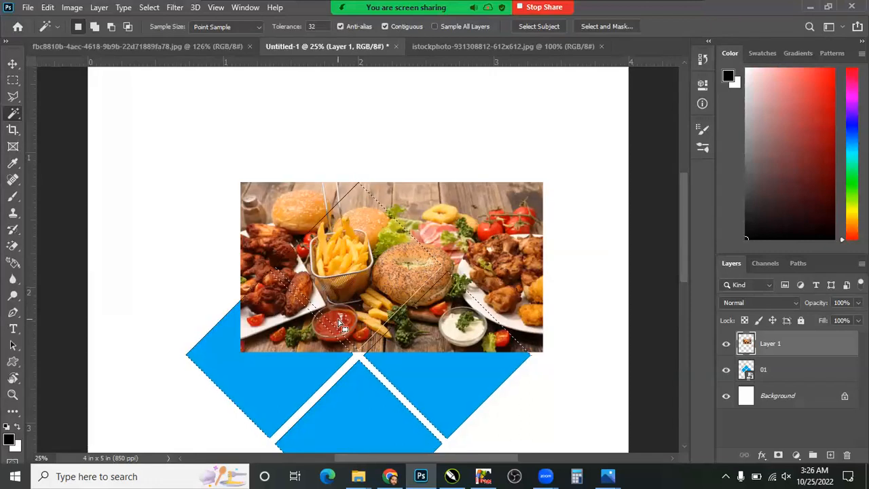
{"action": "key", "text": "ctrl+d"}
{"action": "right_click", "coordinate": [360, 275]}
{"action": "key", "text": "Escape"}
Step: Make layer 01 active, select its upper diamond square with the Magic Wand and invert the selection
{"action": "key", "text": "v"}
{"action": "mouse_move", "coordinate": [339, 250]}
{"action": "left_mouse_down"}
{"action": "mouse_move", "coordinate": [432, 253]}
{"action": "mouse_move", "coordinate": [339, 251]}
{"action": "left_mouse_up"}
{"action": "right_click", "coordinate": [350, 252]}
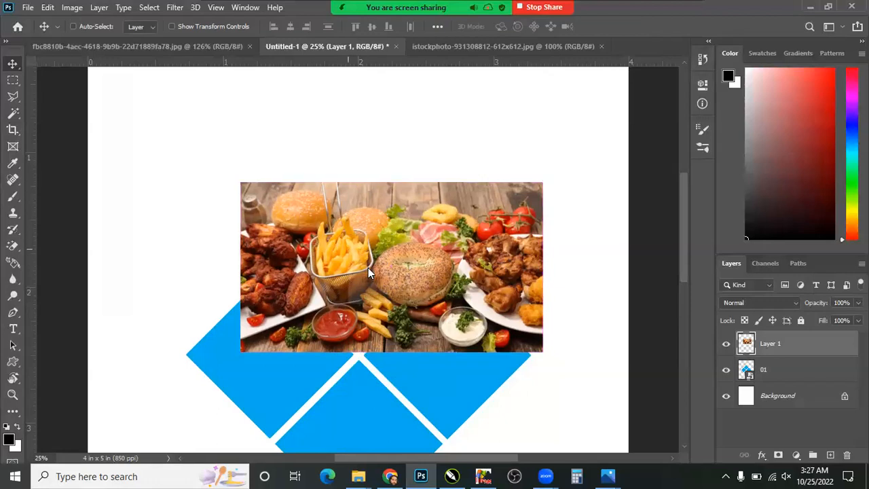
{"action": "left_click", "coordinate": [372, 272]}
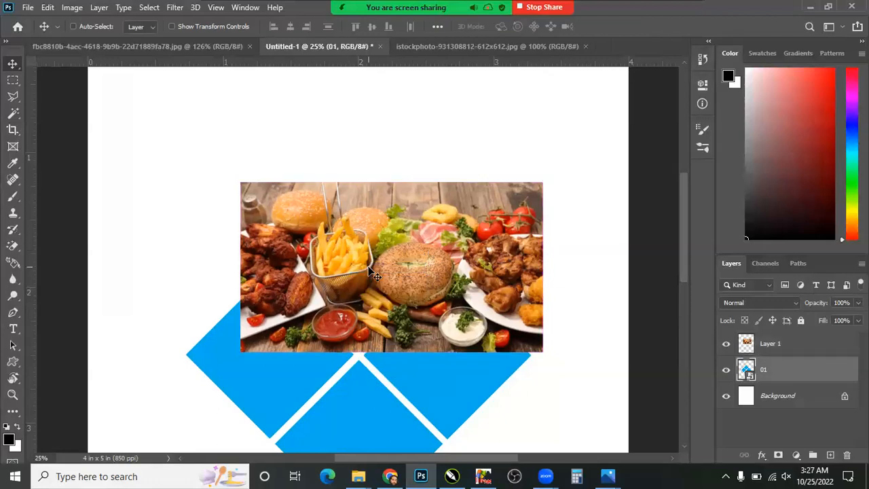
{"action": "key", "text": "w"}
{"action": "left_click", "coordinate": [372, 279]}
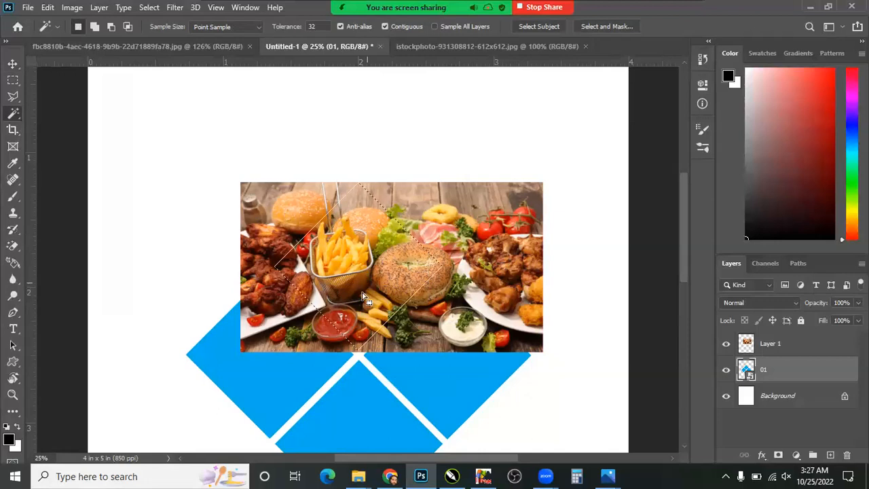
{"action": "left_click", "coordinate": [321, 399], "text": "shift"}
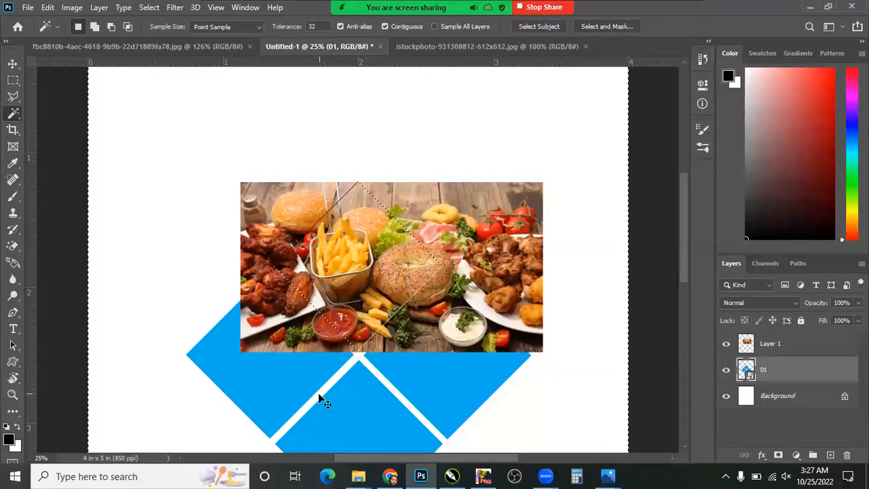
Step: Make Layer 1 active, delete the food photo outside the upper diamond square and deselect
{"action": "right_click", "coordinate": [360, 267], "text": "ctrl"}
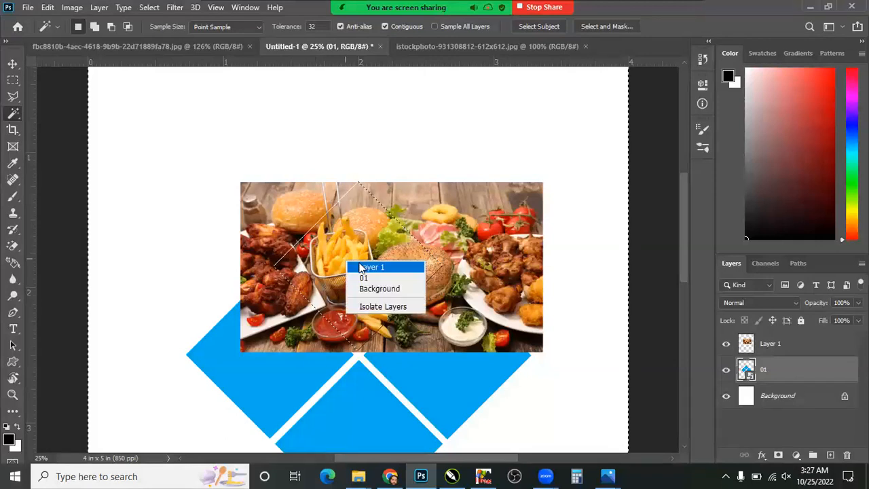
{"action": "left_click", "coordinate": [363, 267]}
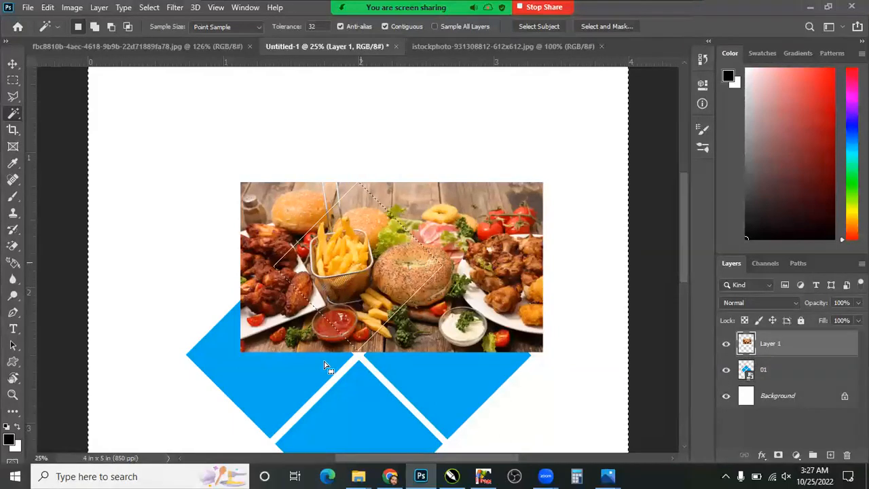
{"action": "key", "text": "Delete"}
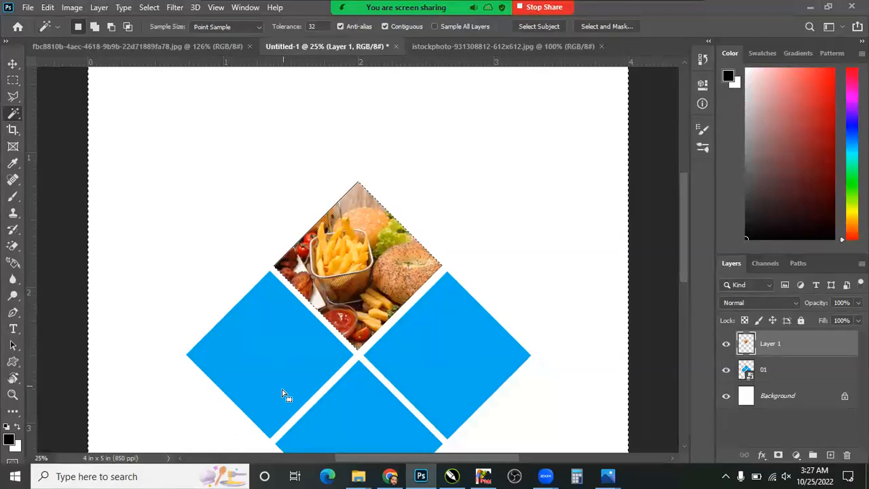
{"action": "key", "text": "v"}
{"action": "key", "text": "ctrl+d"}
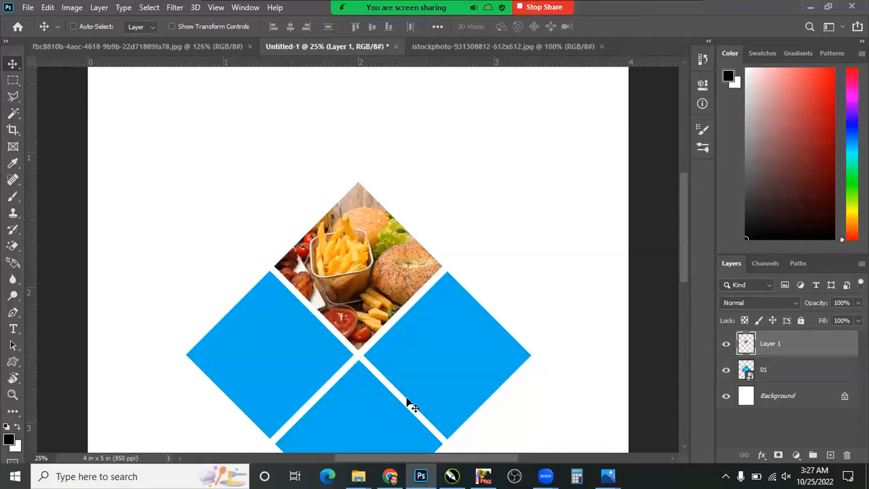
Step: Switch to Chrome and bring the downloaded istockphoto food image from there into the CorelDRAW page over the upper blue diamond
{"action": "left_click", "coordinate": [451, 475]}
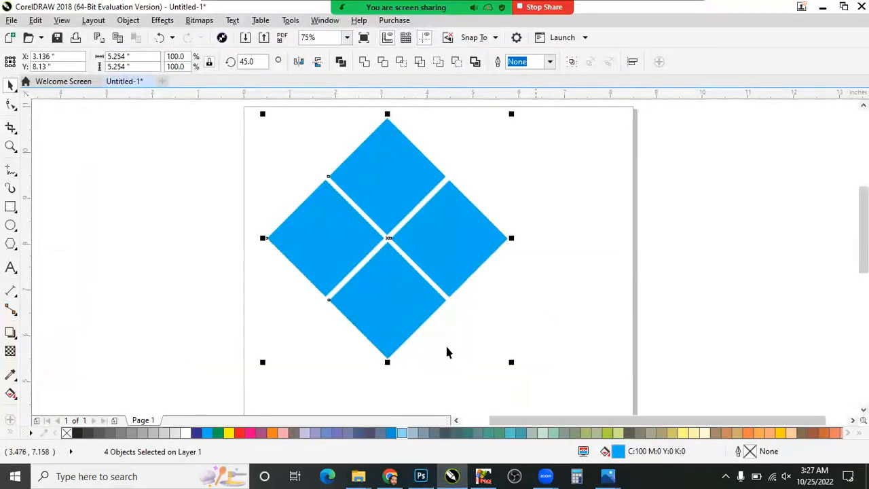
{"action": "left_click", "coordinate": [390, 476]}
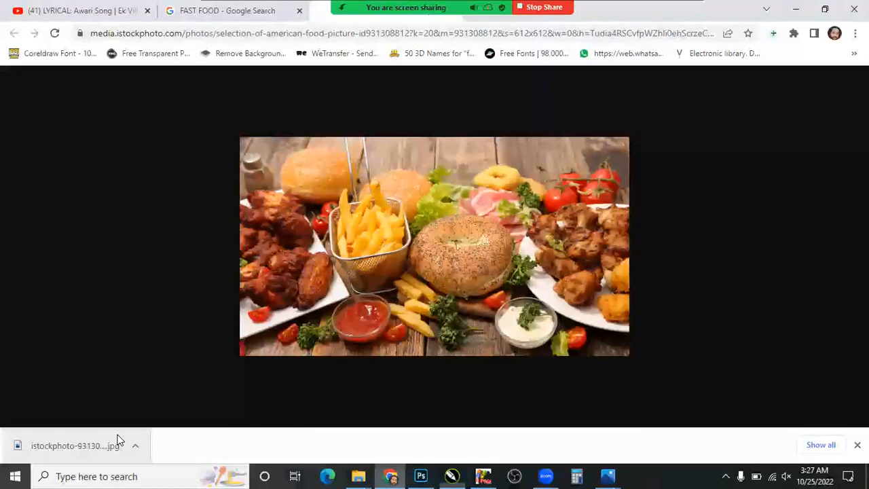
{"action": "left_click_drag", "start_coordinate": [88, 443], "coordinate": [390, 157]}
{"action": "scroll", "coordinate": [394, 152], "scroll_direction": "up", "scroll_amount": 2}
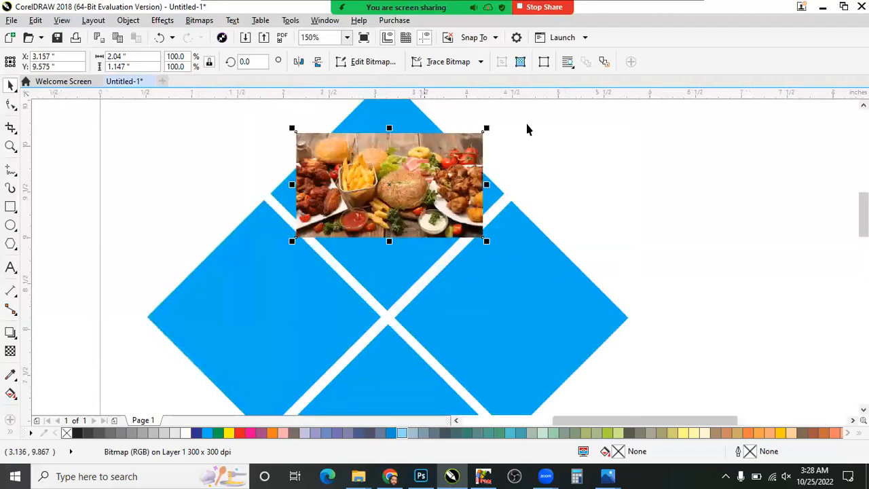
Step: Enlarge the food photo to about 4.14 inches wide and position it over the upper blue diamond
{"action": "scroll", "coordinate": [500, 226], "scroll_direction": "up", "scroll_amount": 2}
{"action": "left_click_drag", "start_coordinate": [438, 227], "coordinate": [439, 185]}
{"action": "left_click_drag", "start_coordinate": [490, 243], "coordinate": [720, 370]}
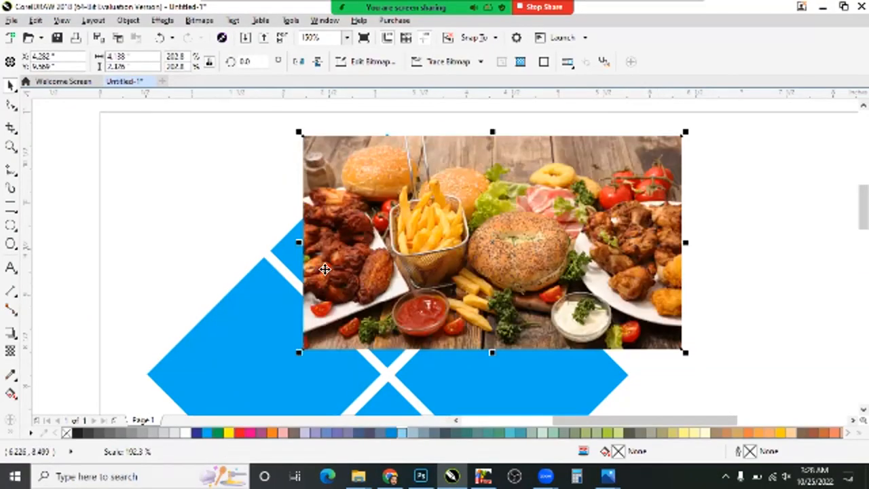
{"action": "left_click_drag", "start_coordinate": [343, 264], "coordinate": [345, 263]}
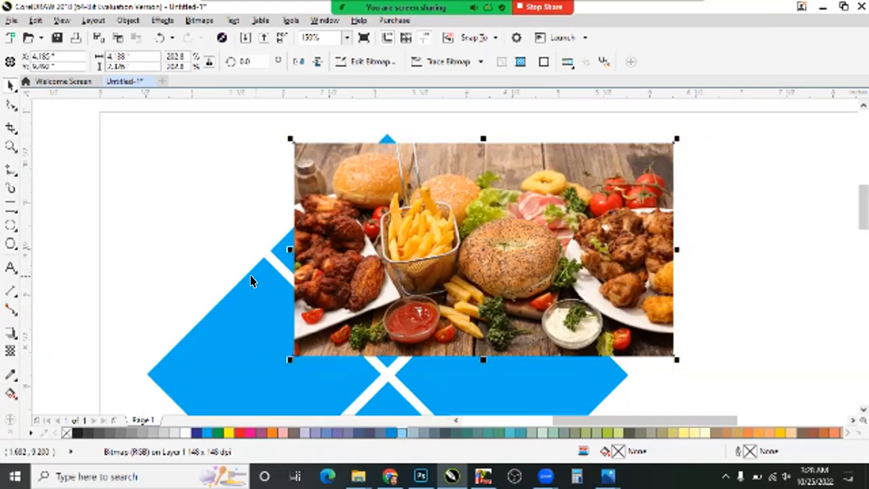
{"action": "left_click", "coordinate": [156, 142]}
{"action": "left_click", "coordinate": [119, 20]}
{"action": "left_click", "coordinate": [119, 21]}
{"action": "left_click", "coordinate": [119, 20]}
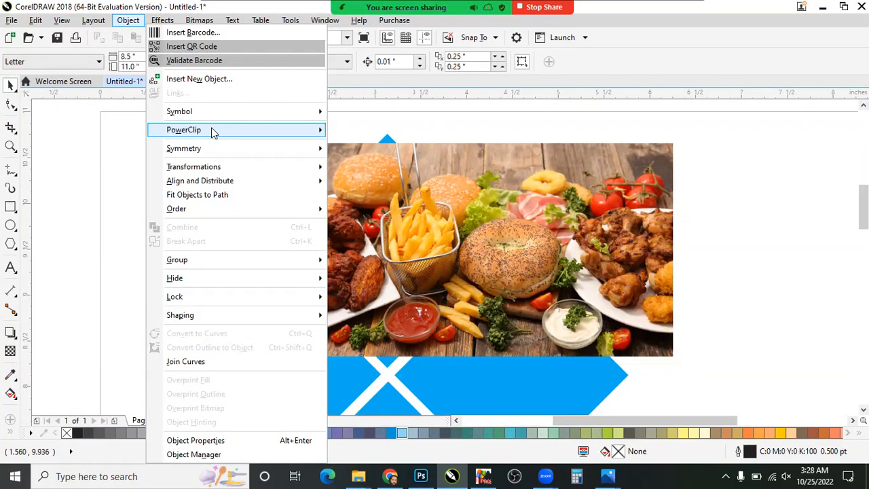
{"action": "mouse_move", "coordinate": [213, 131]}
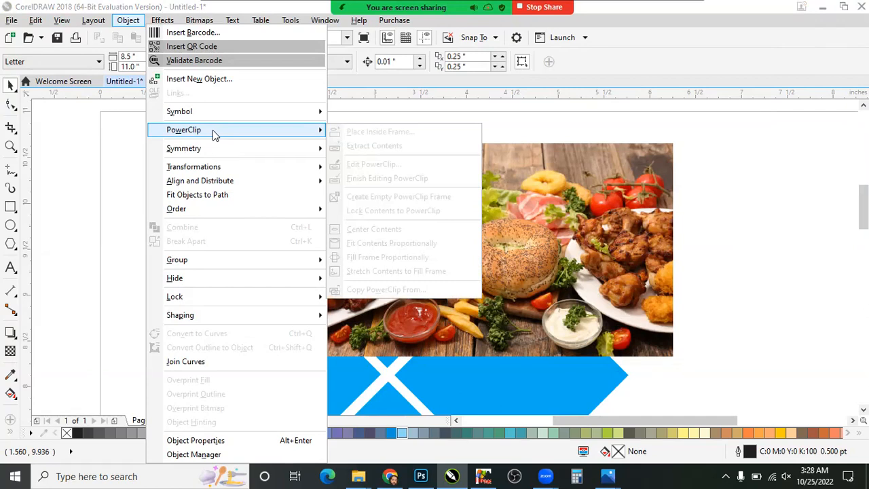
{"action": "left_click", "coordinate": [425, 220]}
Step: Place the food photo inside the upper blue diamond with PowerClip
{"action": "left_click", "coordinate": [343, 251]}
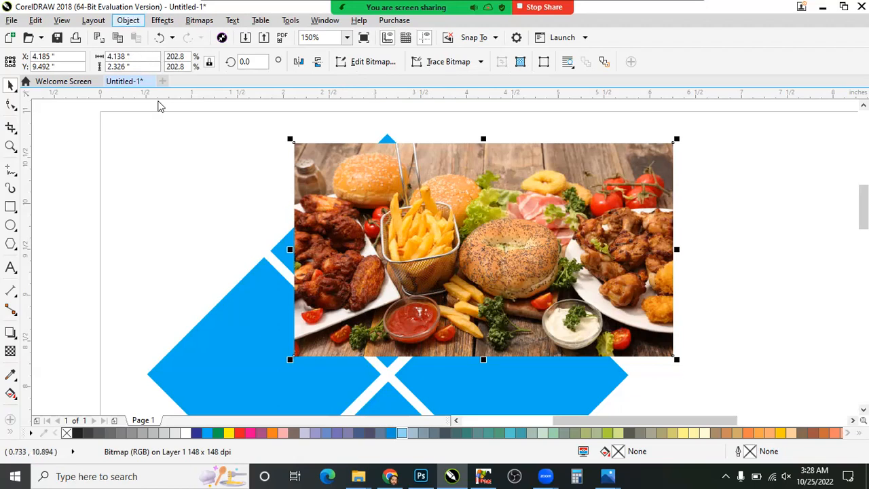
{"action": "left_click", "coordinate": [129, 21]}
{"action": "mouse_move", "coordinate": [195, 133]}
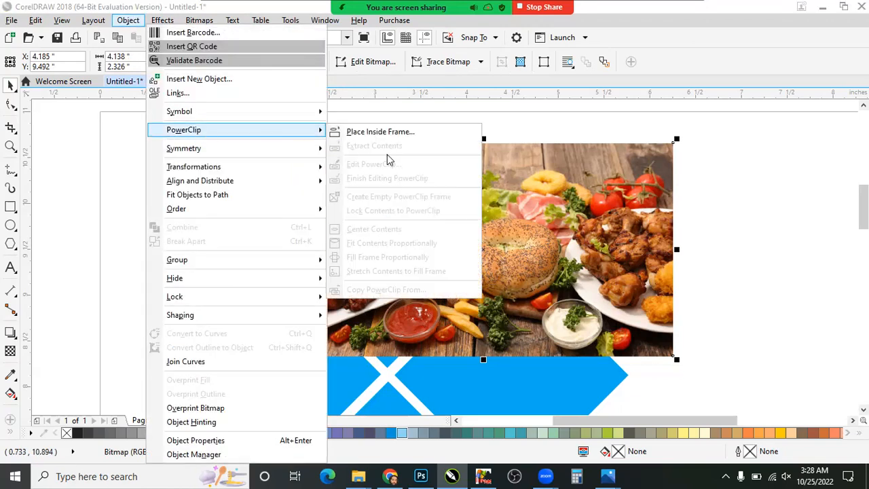
{"action": "left_click", "coordinate": [385, 132]}
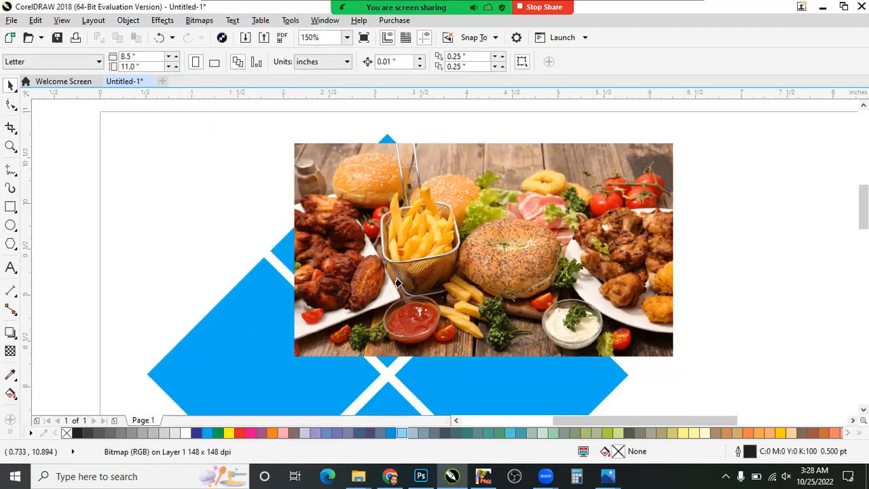
{"action": "left_click", "coordinate": [282, 250]}
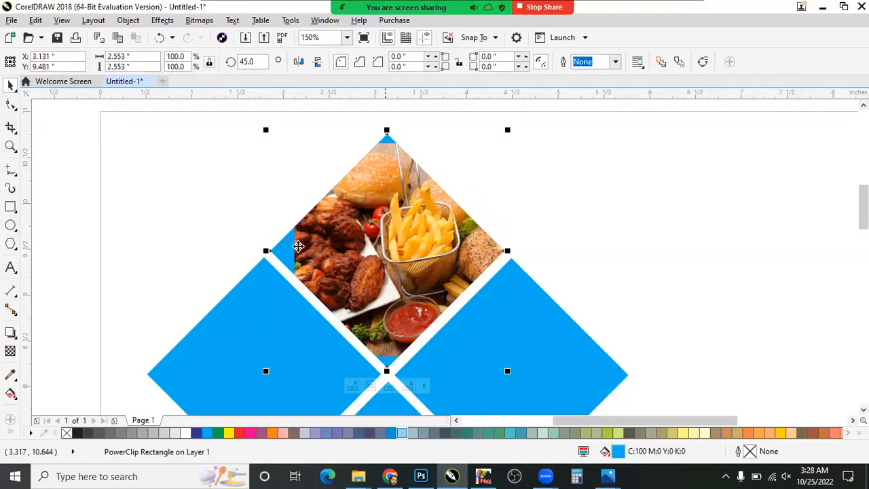
Step: Open the upper diamond's PowerClip for editing, shift the photo and enlarge it to about 4.69 inches wide to cover the frame
{"action": "right_click", "coordinate": [338, 186]}
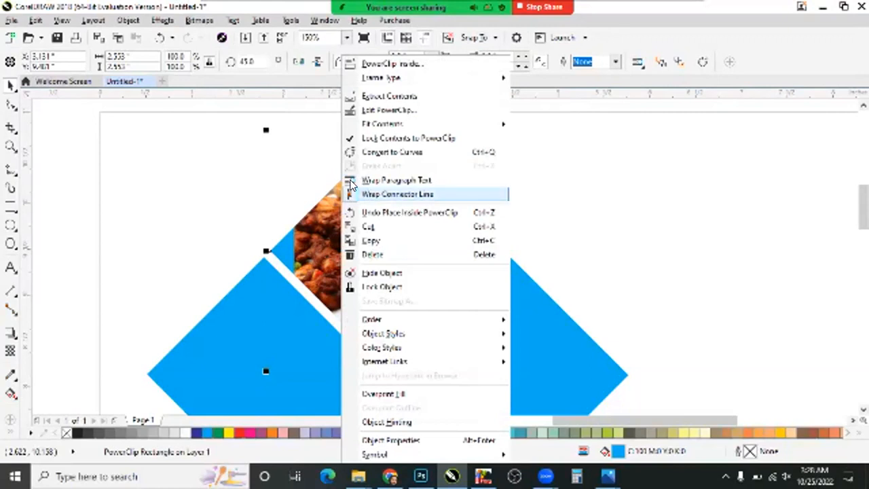
{"action": "left_click", "coordinate": [387, 111]}
{"action": "left_click_drag", "start_coordinate": [345, 257], "coordinate": [313, 256]}
{"action": "left_click_drag", "start_coordinate": [644, 361], "coordinate": [664, 369]}
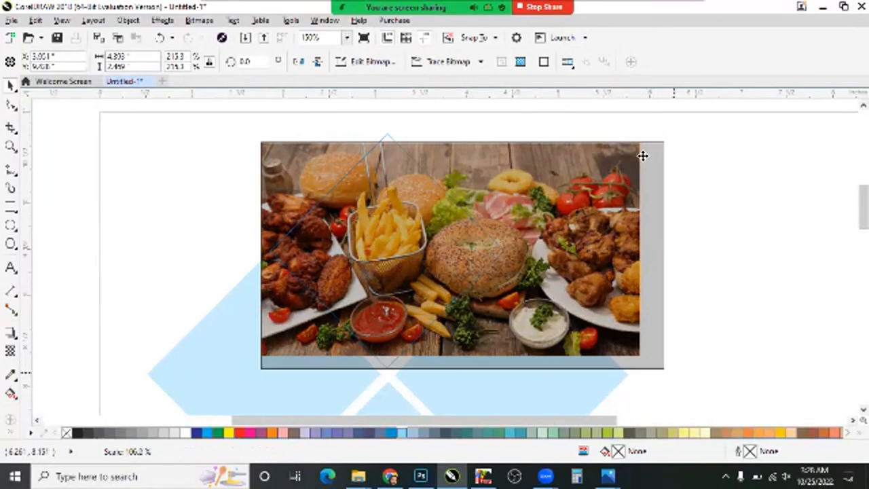
{"action": "left_click_drag", "start_coordinate": [667, 138], "coordinate": [686, 127]}
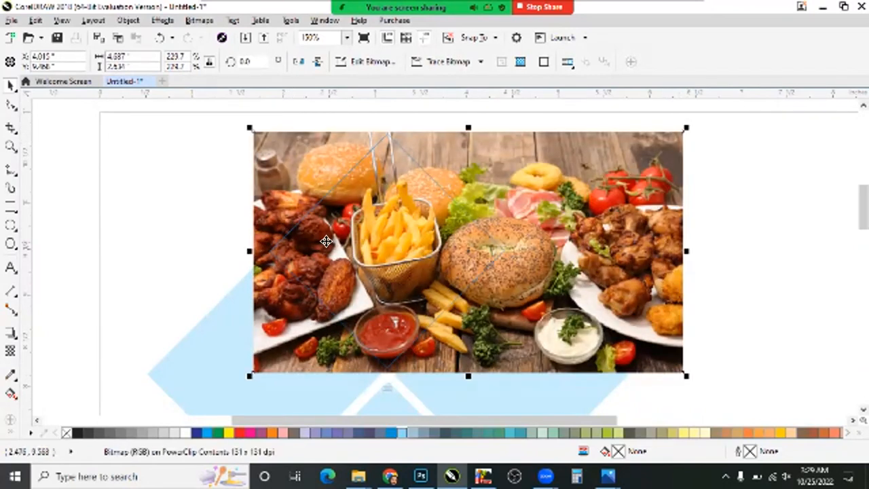
Step: Reposition the photo so the fries basket sits in the middle of the diamond, finish editing the PowerClip and deselect it
{"action": "right_click", "coordinate": [326, 241]}
{"action": "left_click", "coordinate": [530, 243]}
{"action": "left_click_drag", "start_coordinate": [409, 223], "coordinate": [383, 221]}
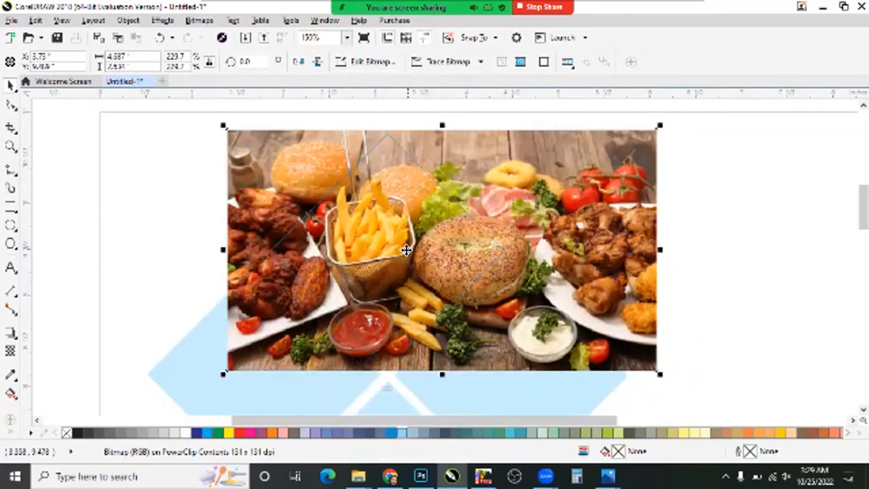
{"action": "left_click_drag", "start_coordinate": [411, 251], "coordinate": [424, 253]}
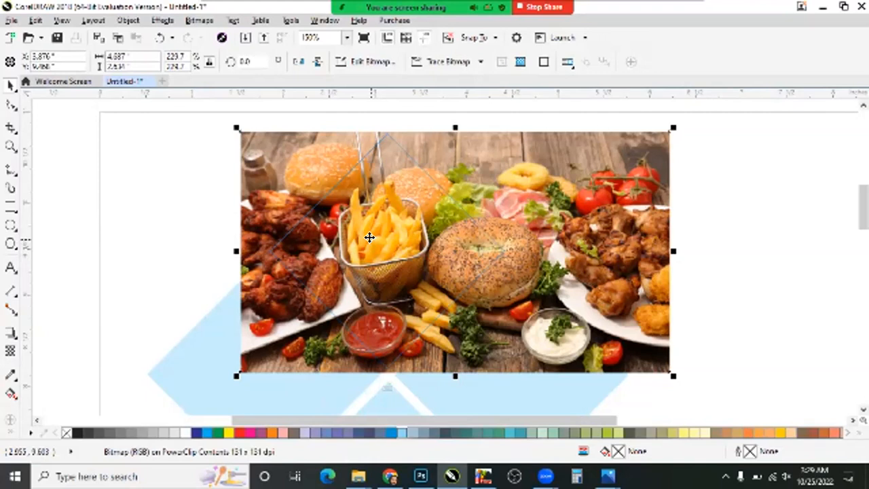
{"action": "right_click", "coordinate": [369, 237]}
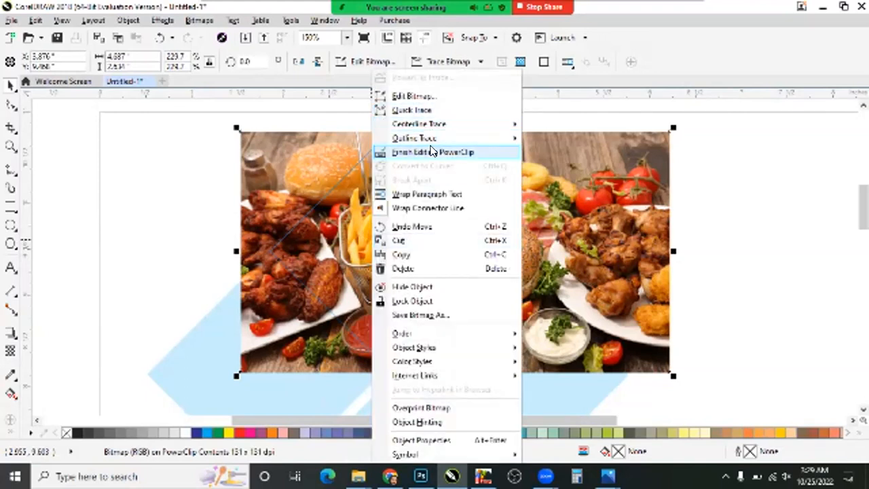
{"action": "left_click", "coordinate": [431, 151]}
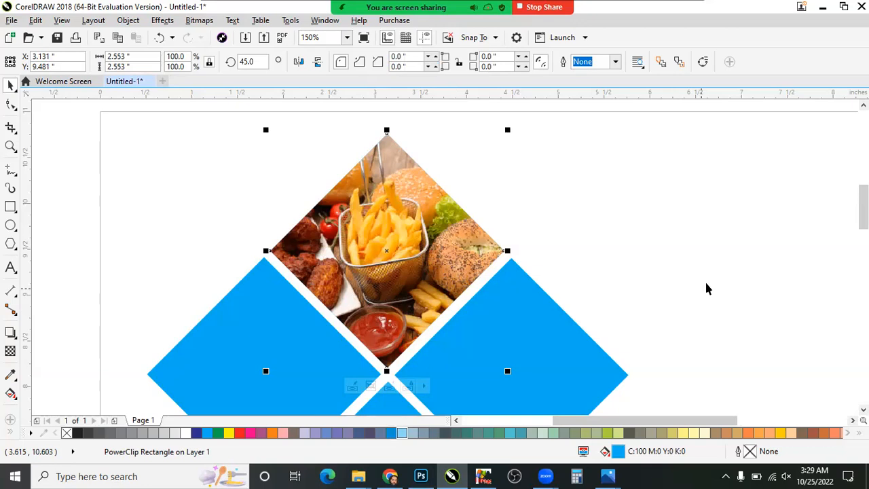
{"action": "left_click", "coordinate": [707, 284]}
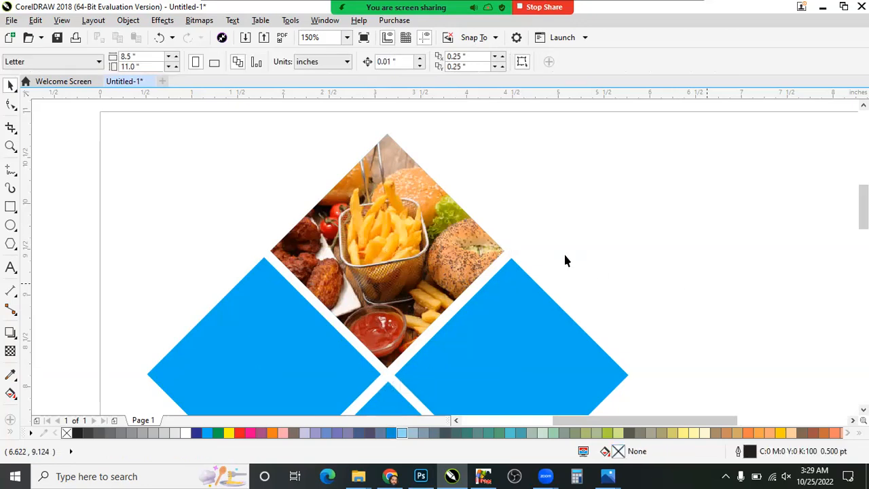
Step: Move the photo-filled diamond away from the grid and undo the move
{"action": "left_click_drag", "start_coordinate": [375, 227], "coordinate": [520, 214]}
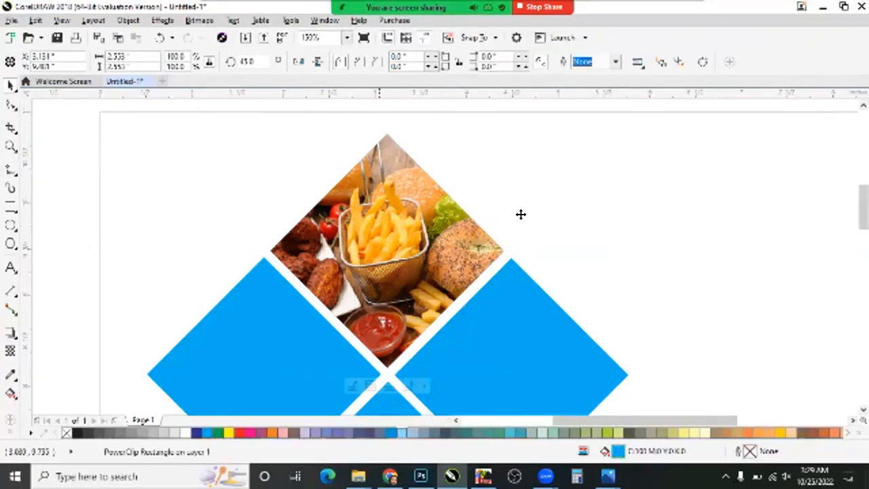
{"action": "key", "text": "ctrl+z"}
{"action": "key", "text": "ctrl+z"}
{"action": "key", "text": "ctrl+z"}
{"action": "key", "text": "ctrl+z"}
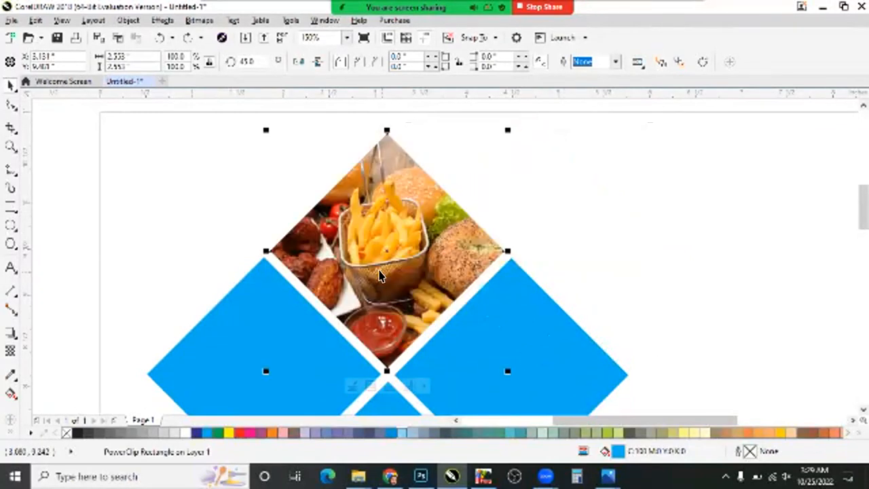
Step: Undo the upper diamond's PowerClip edits along with the food photo's placement, resizing and import
{"action": "key", "text": "ctrl+z"}
{"action": "key", "text": "ctrl+z"}
{"action": "key", "text": "ctrl+z"}
{"action": "key", "text": "ctrl+z"}
{"action": "key", "text": "ctrl+z"}
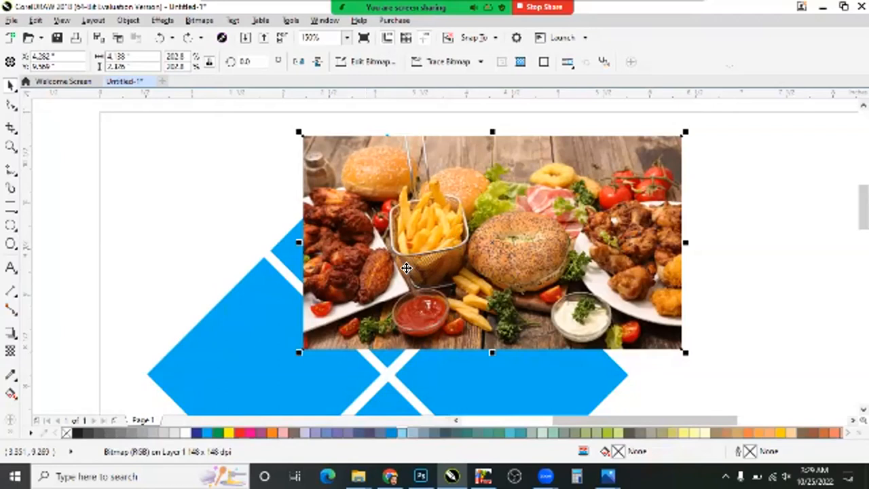
{"action": "key", "text": "ctrl+z"}
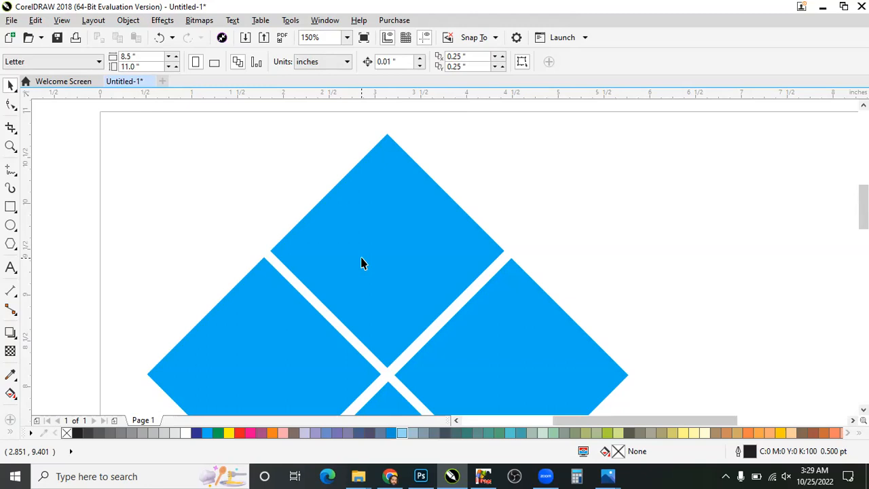
Step: Bring the downloaded istockphoto food image from Chrome into the CorelDRAW page and PowerClip it inside the upper blue diamond
{"action": "left_click", "coordinate": [382, 474]}
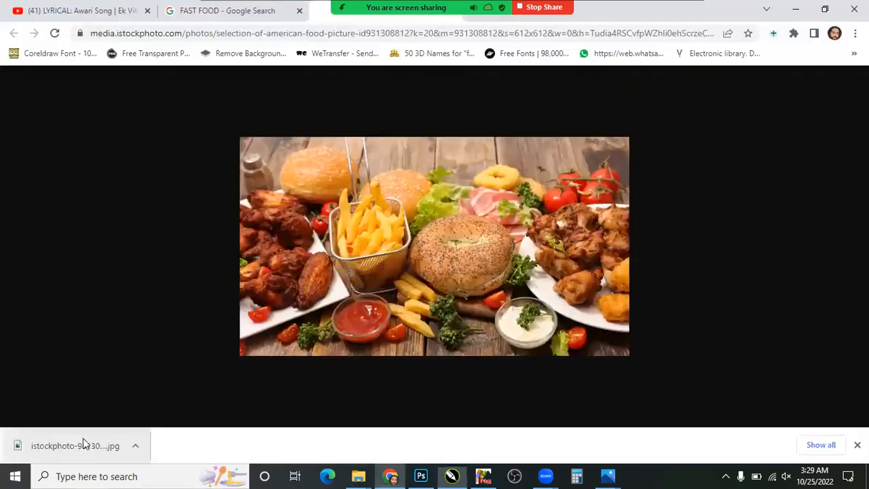
{"action": "left_click_drag", "start_coordinate": [82, 442], "coordinate": [442, 246]}
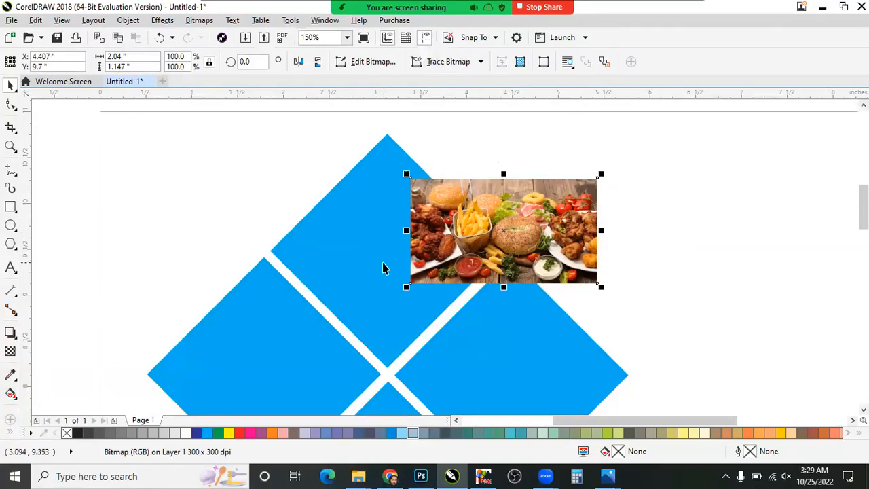
{"action": "left_click", "coordinate": [127, 20]}
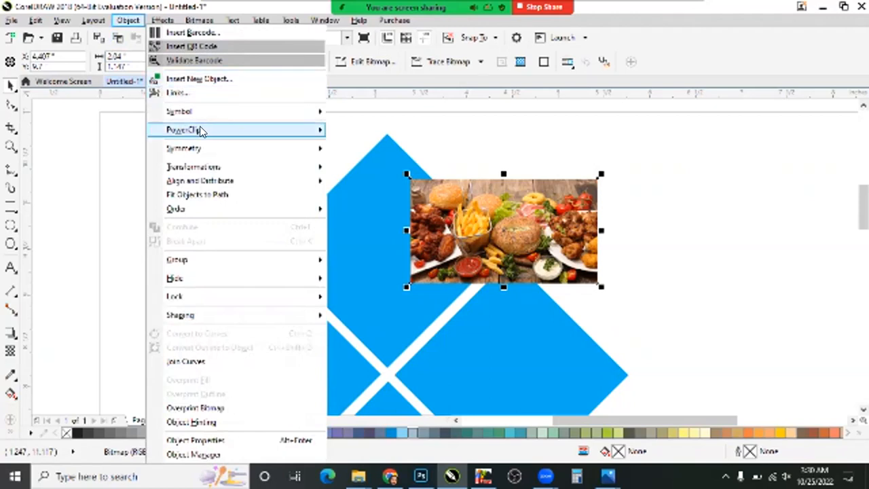
{"action": "mouse_move", "coordinate": [219, 131]}
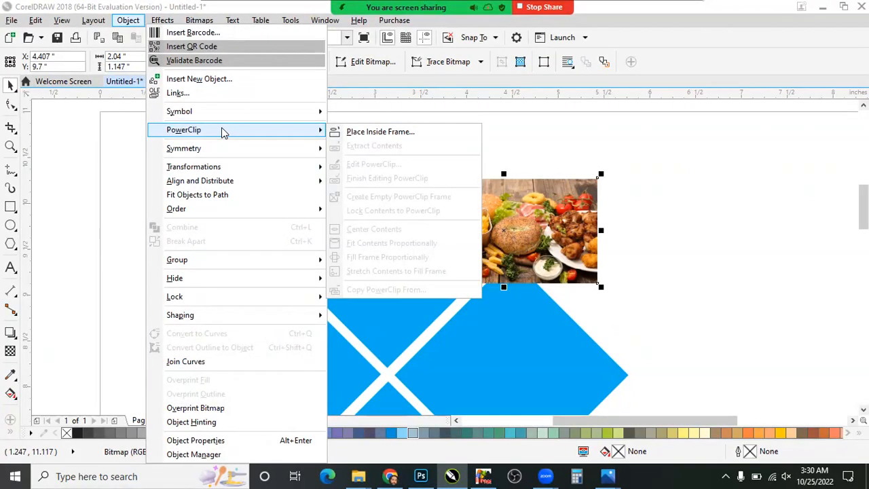
{"action": "left_click", "coordinate": [410, 133]}
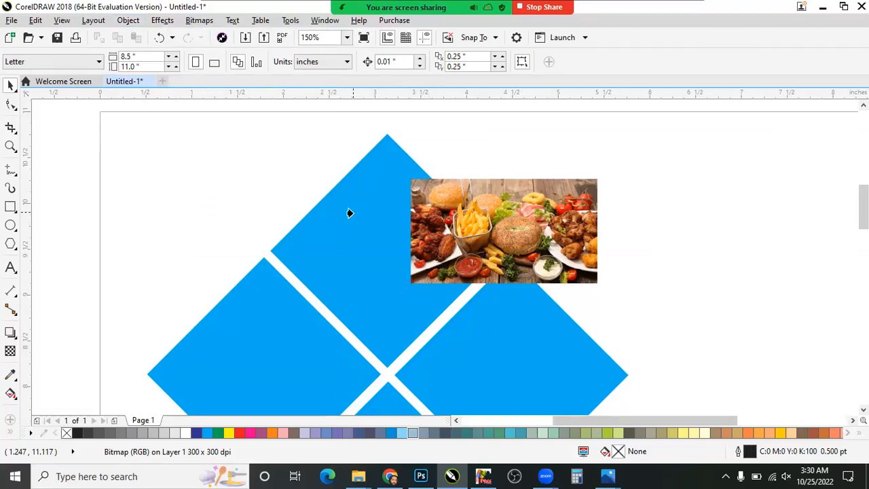
{"action": "left_click", "coordinate": [351, 212]}
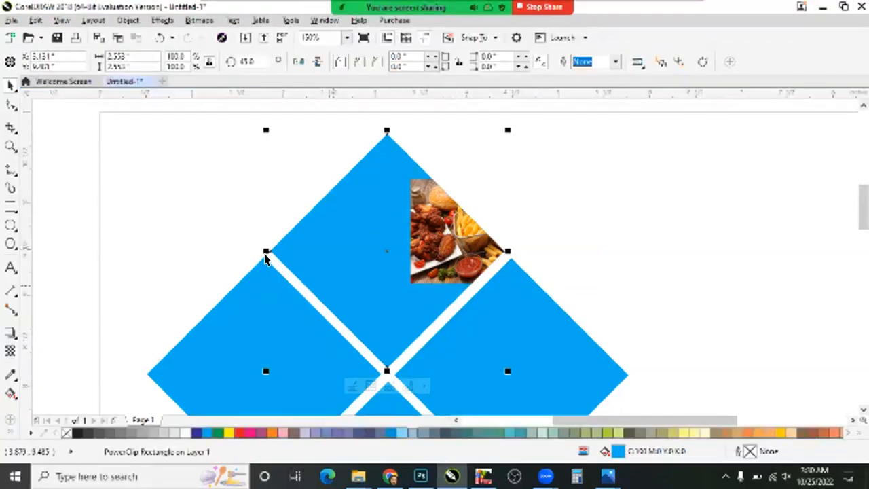
Step: Edit the upper diamond's PowerClip, shift the photo and enlarge it to about 4.78 inches wide to cover the frame, then finish editing
{"action": "right_click", "coordinate": [385, 284]}
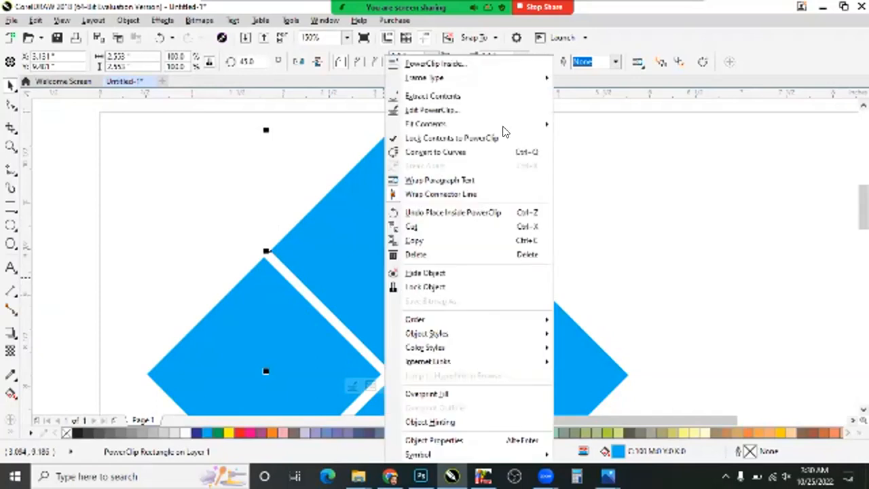
{"action": "left_click", "coordinate": [450, 110]}
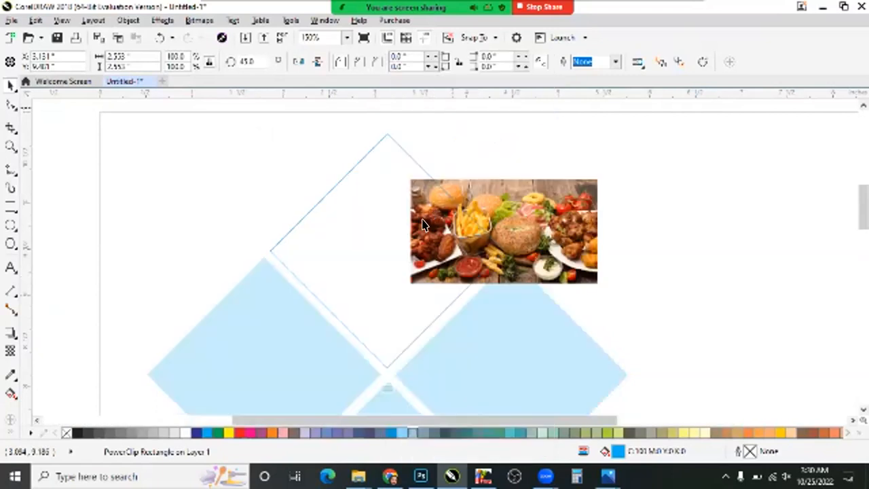
{"action": "left_click_drag", "start_coordinate": [437, 209], "coordinate": [367, 165]}
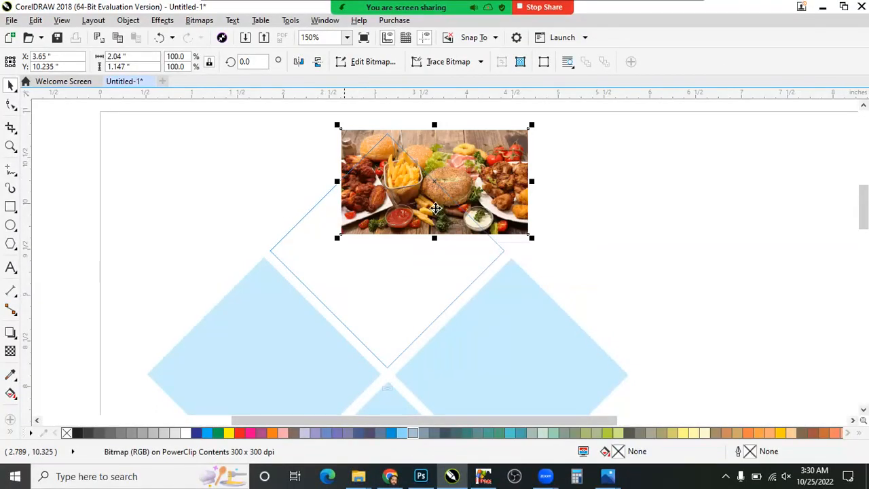
{"action": "left_click_drag", "start_coordinate": [336, 237], "coordinate": [242, 291]}
{"action": "left_click_drag", "start_coordinate": [533, 291], "coordinate": [686, 377]}
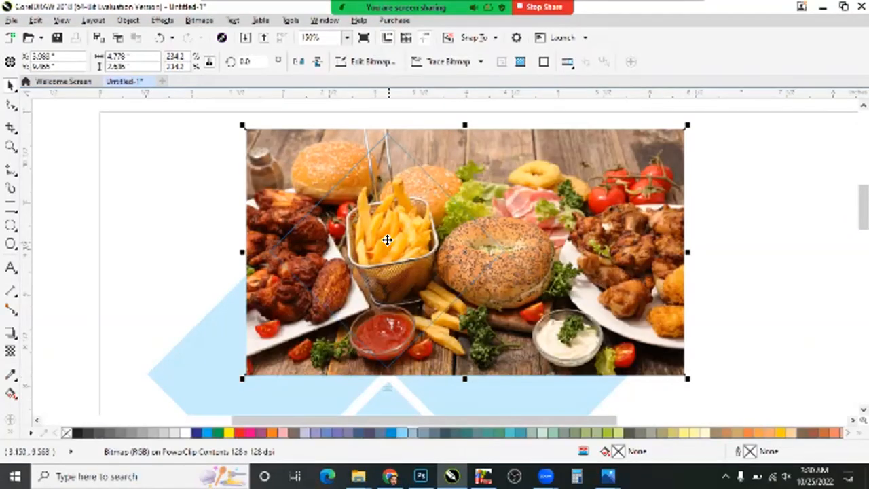
{"action": "right_click", "coordinate": [386, 243]}
{"action": "left_click", "coordinate": [453, 152]}
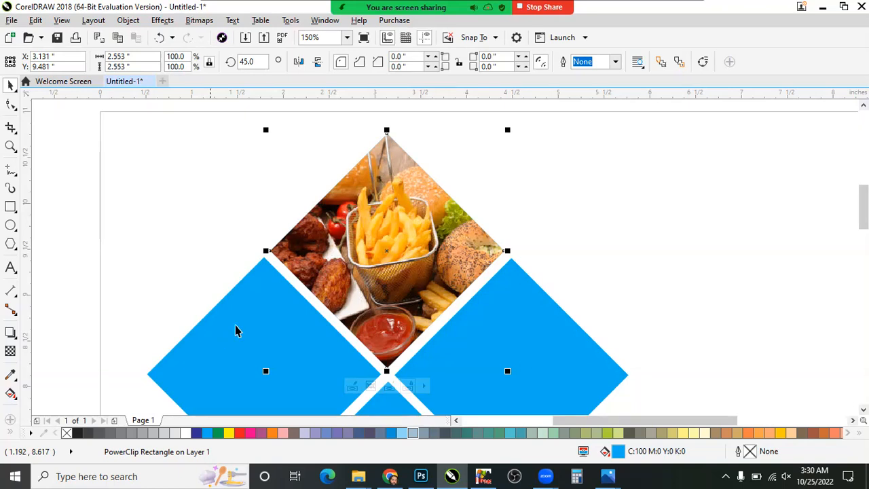
Step: Switch to Photoshop, shift the trimmed food diamond, and undo both this move and the earlier trimming
{"action": "left_click", "coordinate": [421, 476]}
{"action": "right_click", "coordinate": [348, 299]}
{"action": "left_click", "coordinate": [360, 305]}
{"action": "mouse_move", "coordinate": [349, 303]}
{"action": "left_mouse_down"}
{"action": "mouse_move", "coordinate": [408, 288]}
{"action": "mouse_move", "coordinate": [356, 290]}
{"action": "left_mouse_up"}
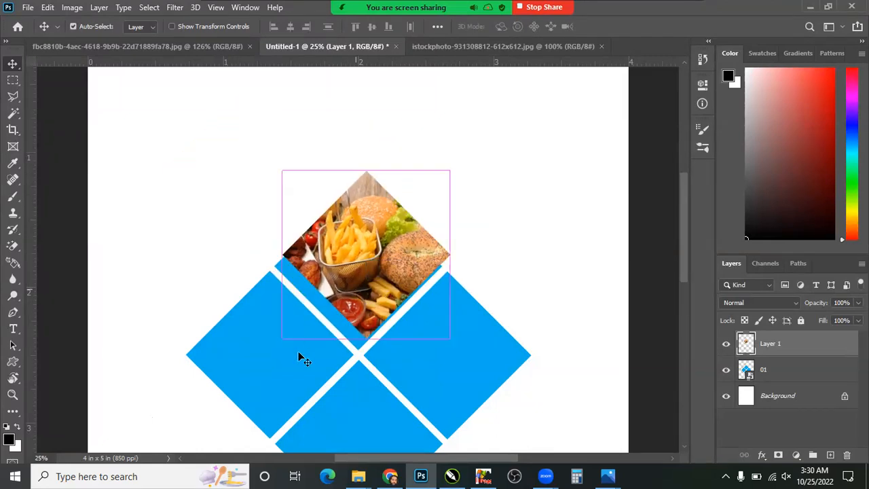
{"action": "key", "text": "ctrl+z"}
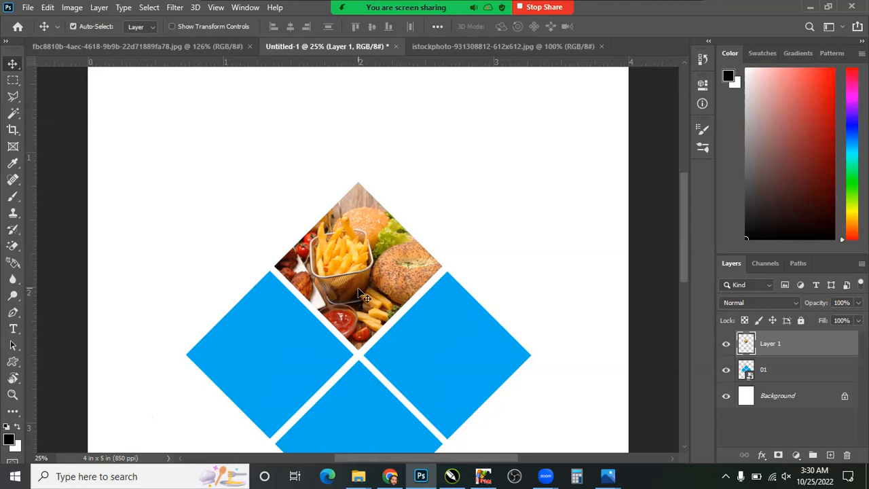
{"action": "key", "text": "ctrl+z"}
Step: Reposition the untrimmed food photo over the upper diamond and lower Layer 1's opacity to 58%
{"action": "right_click", "coordinate": [366, 273]}
{"action": "left_click", "coordinate": [396, 278]}
{"action": "left_click_drag", "start_coordinate": [417, 282], "coordinate": [389, 293]}
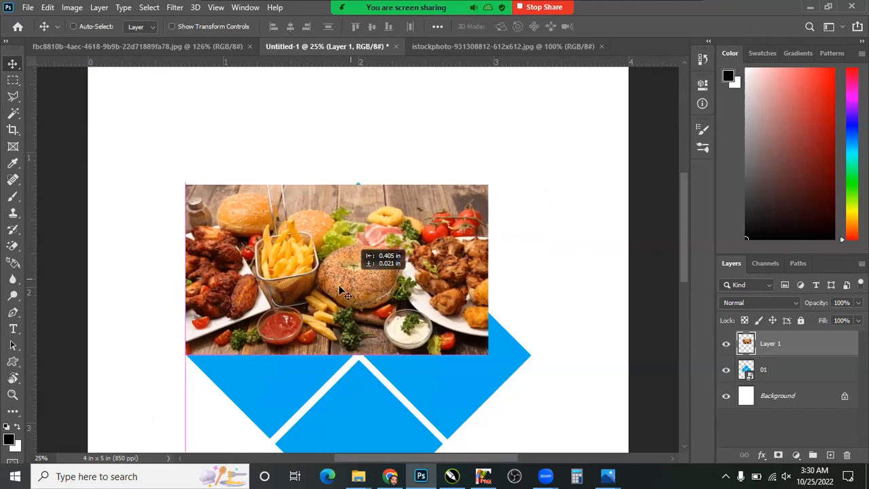
{"action": "left_click_drag", "start_coordinate": [328, 322], "coordinate": [350, 313]}
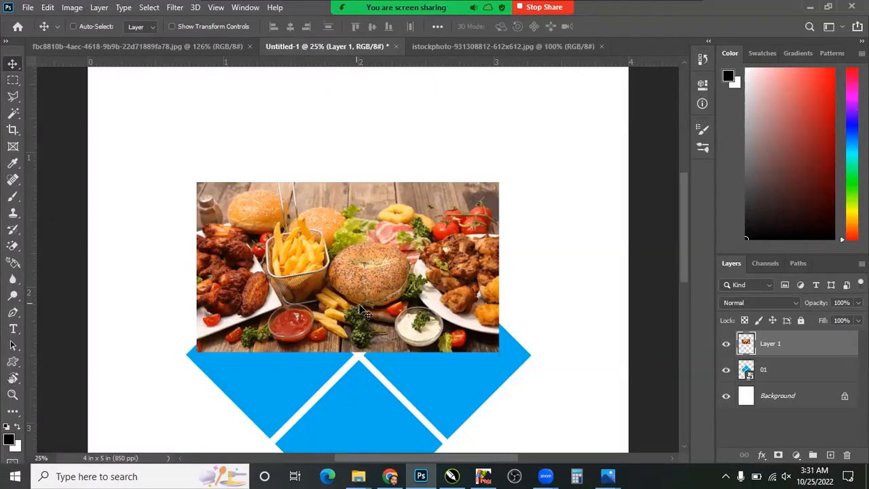
{"action": "left_click", "coordinate": [859, 303]}
{"action": "left_click_drag", "start_coordinate": [859, 318], "coordinate": [835, 320]}
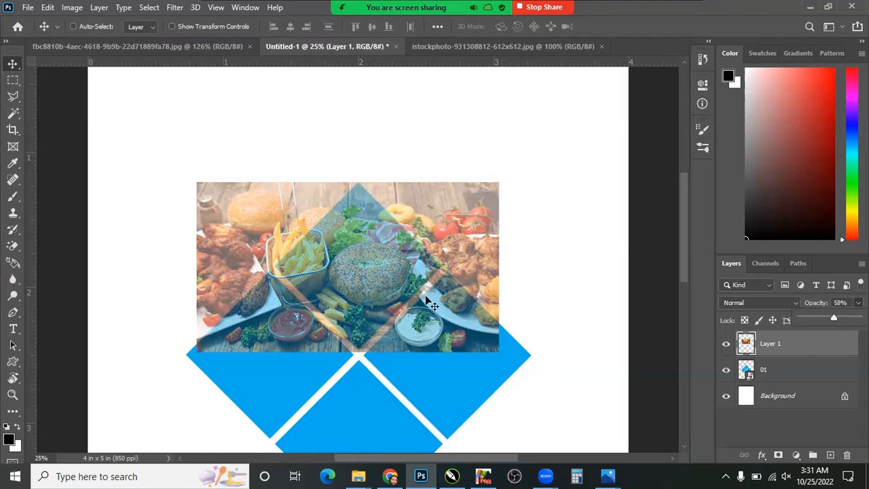
Step: Move the semi-transparent photo so the seeded burger bun sits in the middle of the upper diamond
{"action": "key", "text": "ctrl+space"}
{"action": "left_click", "coordinate": [408, 283]}
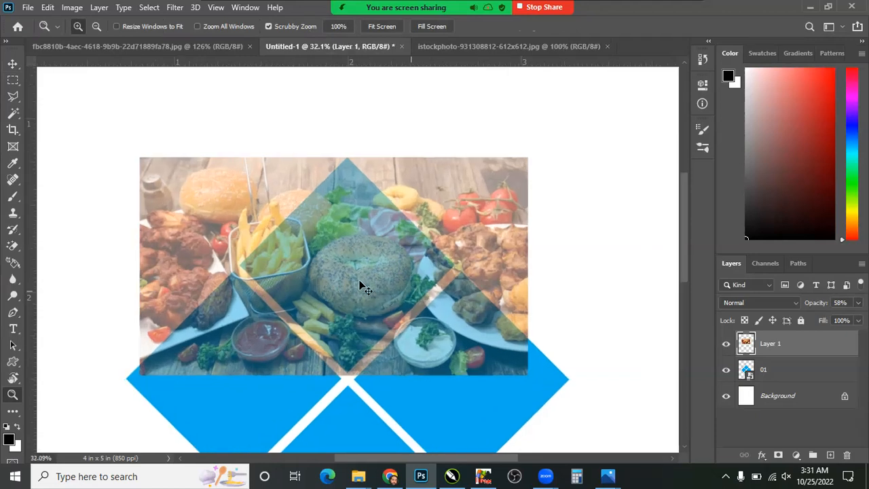
{"action": "right_click", "coordinate": [353, 277]}
{"action": "left_click", "coordinate": [351, 275]}
{"action": "left_click_drag", "start_coordinate": [351, 276], "coordinate": [329, 269]}
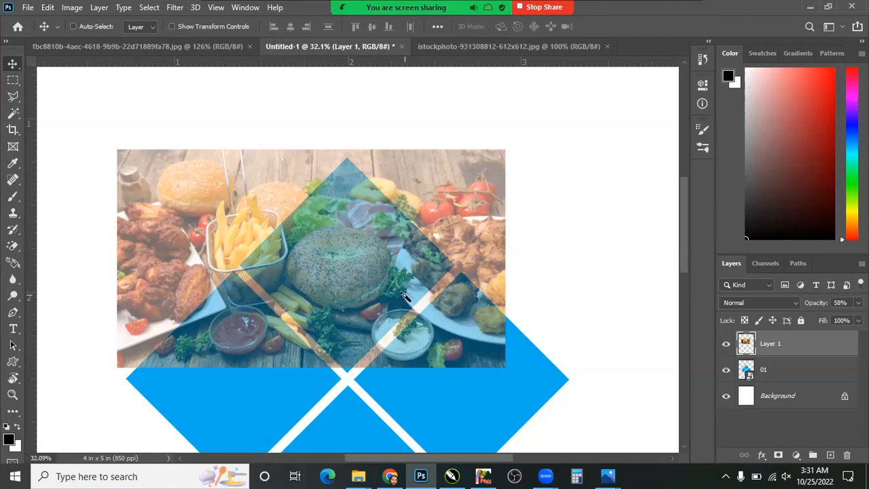
Step: Make layer 01 active and select its upper blue diamond with the Magic Wand
{"action": "key", "text": "w"}
{"action": "left_click", "coordinate": [362, 275]}
{"action": "key", "text": "ctrl+d"}
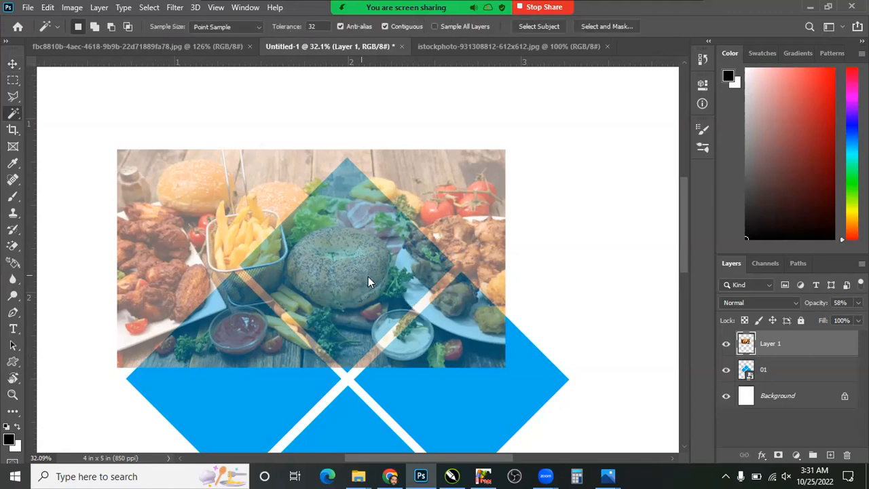
{"action": "right_click", "coordinate": [365, 276]}
{"action": "right_click", "coordinate": [363, 264], "text": "ctrl"}
{"action": "left_click", "coordinate": [382, 280]}
{"action": "left_click", "coordinate": [379, 285]}
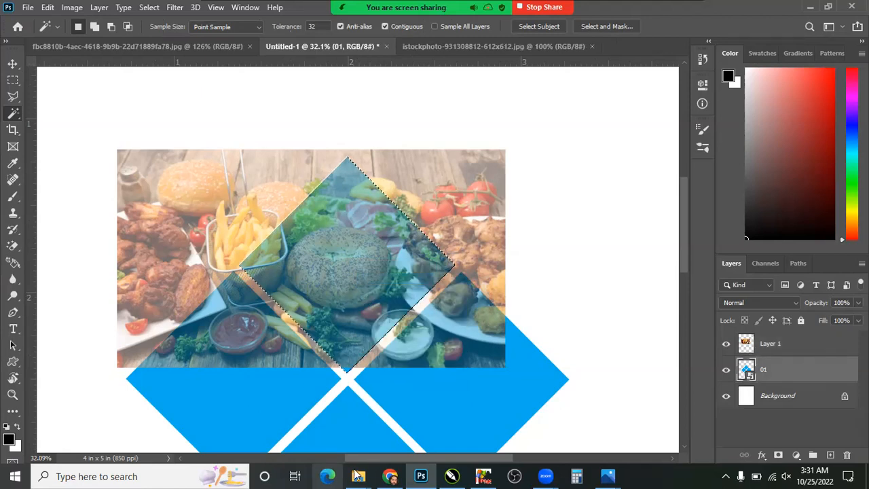
Step: Delete the part of Layer 1's photo outside the diamond by inverting the selection, and set the layer's opacity to 100%
{"action": "right_click", "coordinate": [360, 279], "text": "ctrl"}
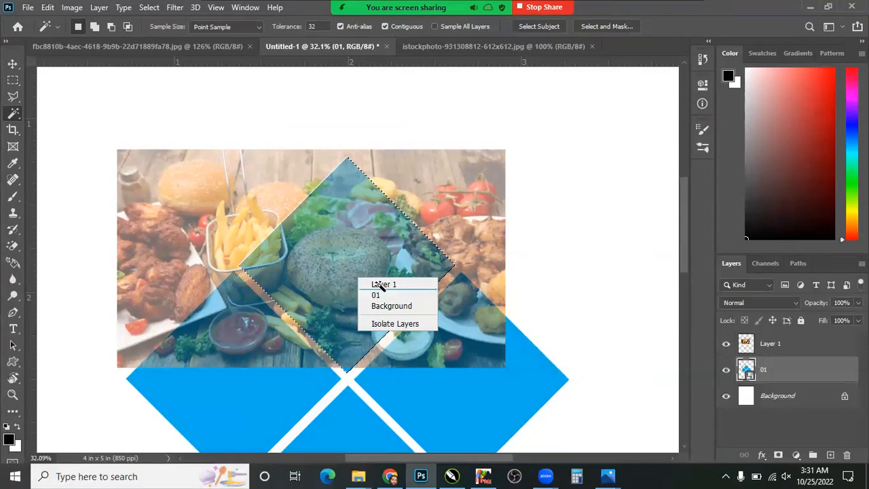
{"action": "left_click", "coordinate": [381, 285]}
{"action": "key", "text": "ctrl+shift+i"}
{"action": "key", "text": "Delete"}
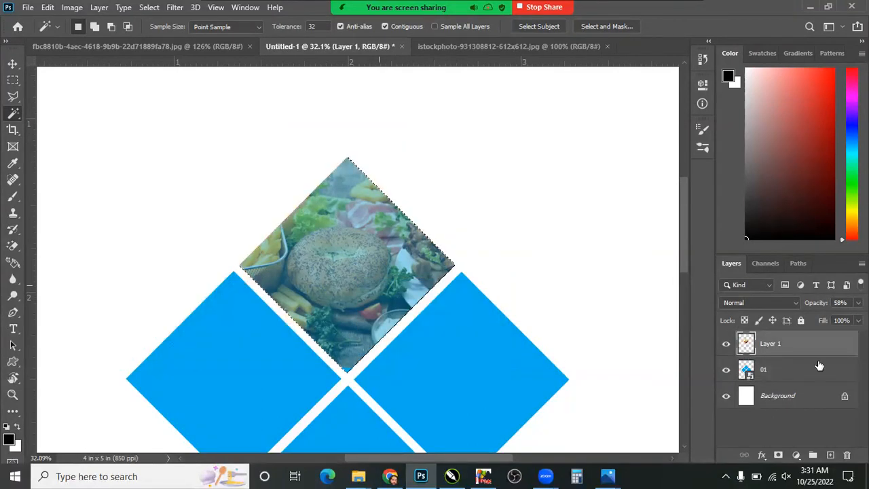
{"action": "left_click", "coordinate": [858, 303]}
{"action": "left_click_drag", "start_coordinate": [835, 318], "coordinate": [861, 318]}
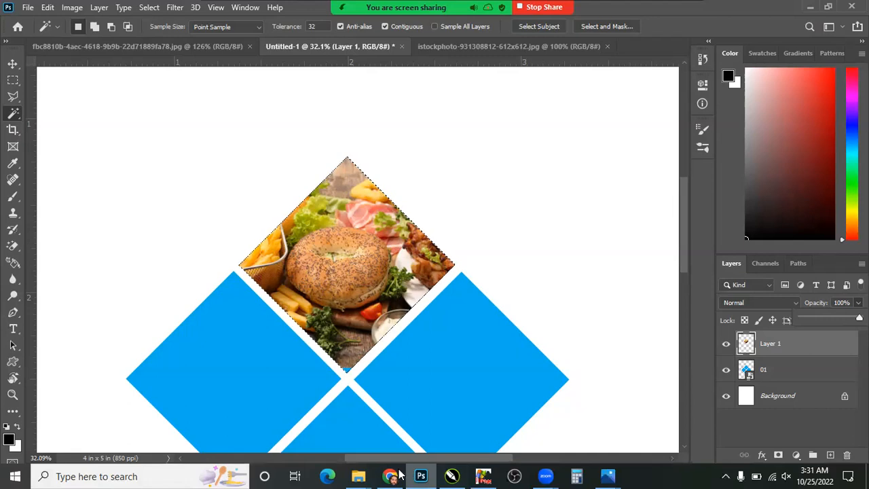
Step: Undo the opacity change, the photo trimming and the diamond selection
{"action": "mouse_move", "coordinate": [391, 476]}
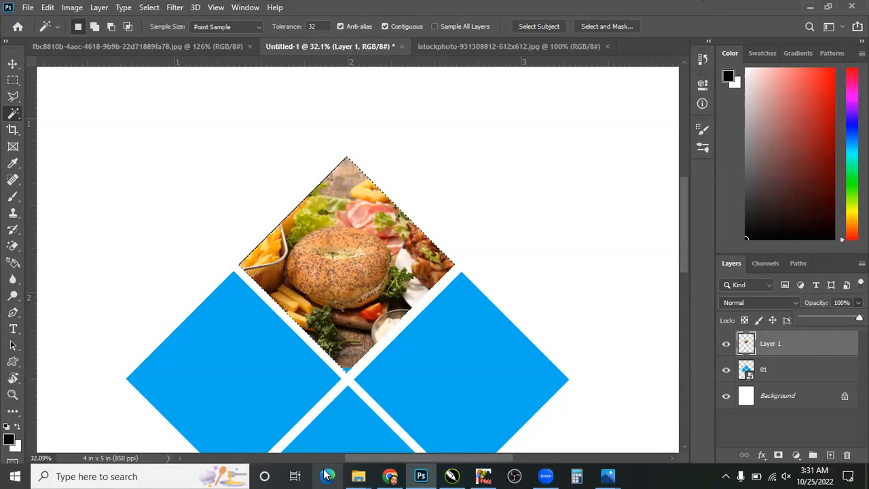
{"action": "key", "text": "ctrl+z"}
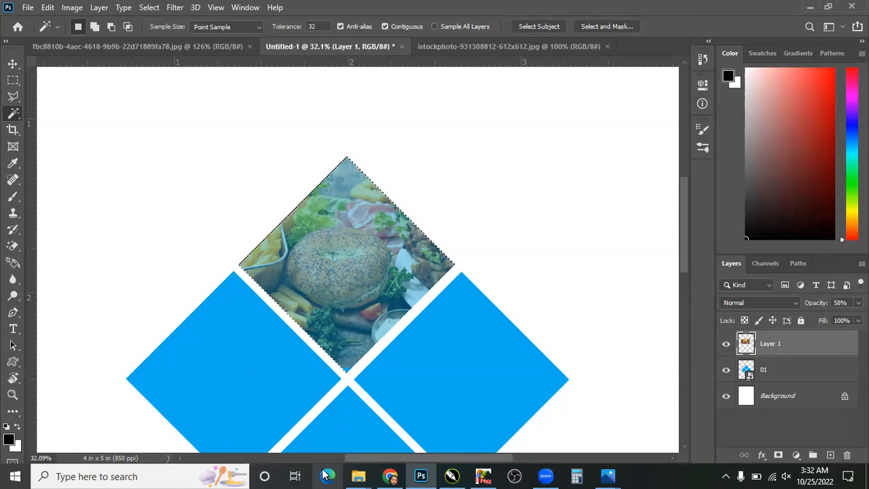
{"action": "key", "text": "ctrl+z"}
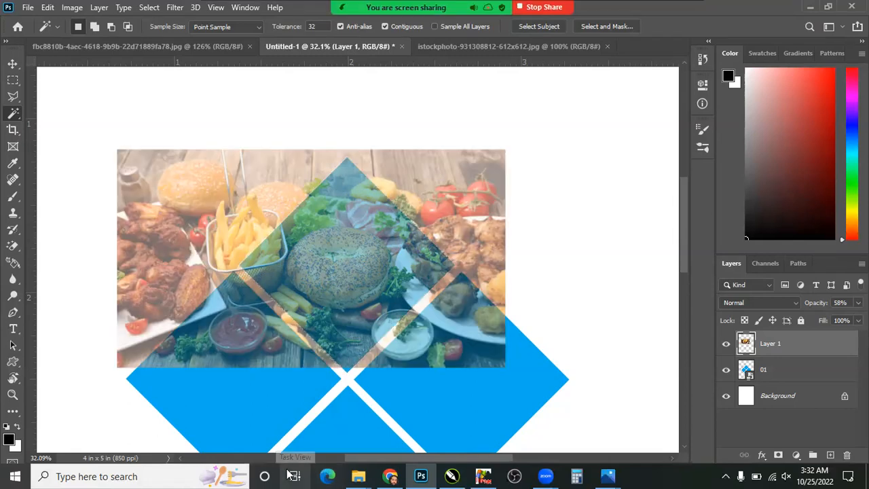
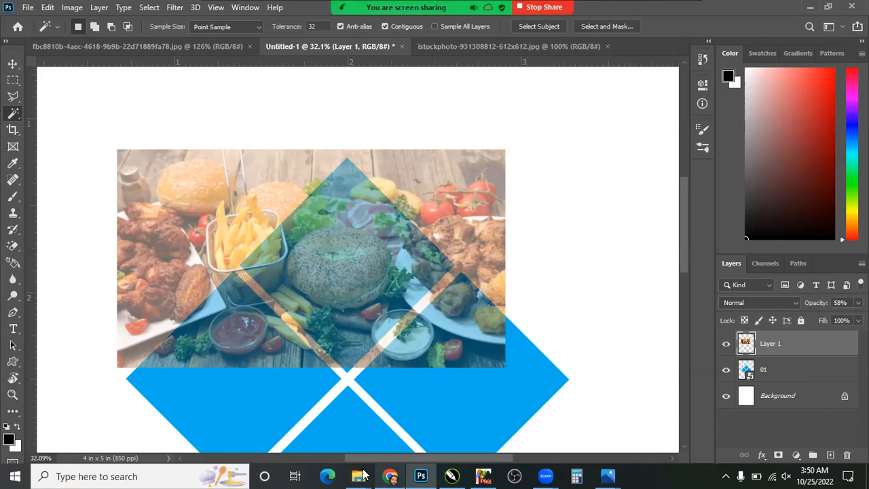
Step: Switch to CorelDRAW, move the right-hand blue diamond onto the empty area beside the page and convert it to curves
{"action": "left_click", "coordinate": [391, 476]}
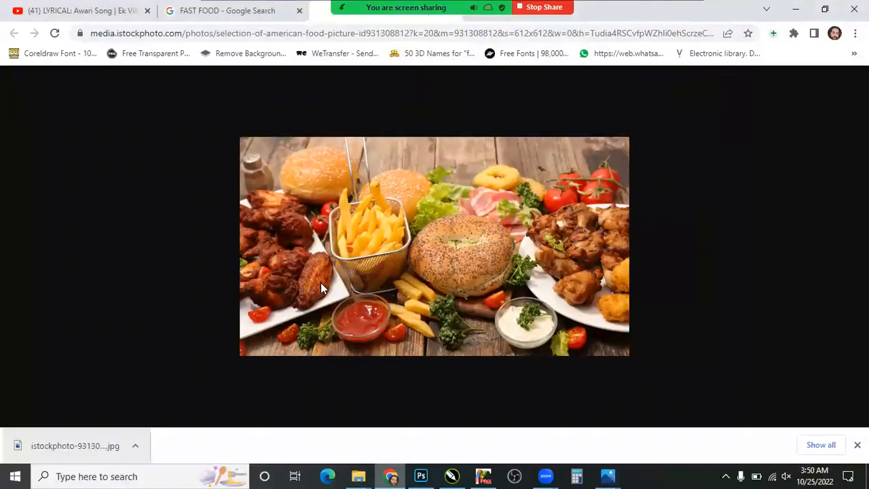
{"action": "left_click", "coordinate": [451, 476]}
{"action": "scroll", "coordinate": [701, 312], "scroll_direction": "down", "scroll_amount": 1}
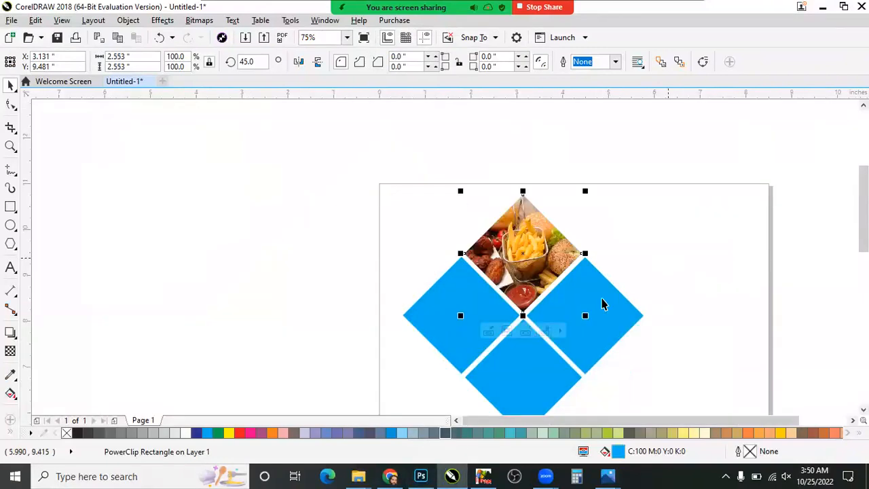
{"action": "left_click_drag", "start_coordinate": [249, 273], "coordinate": [228, 273]}
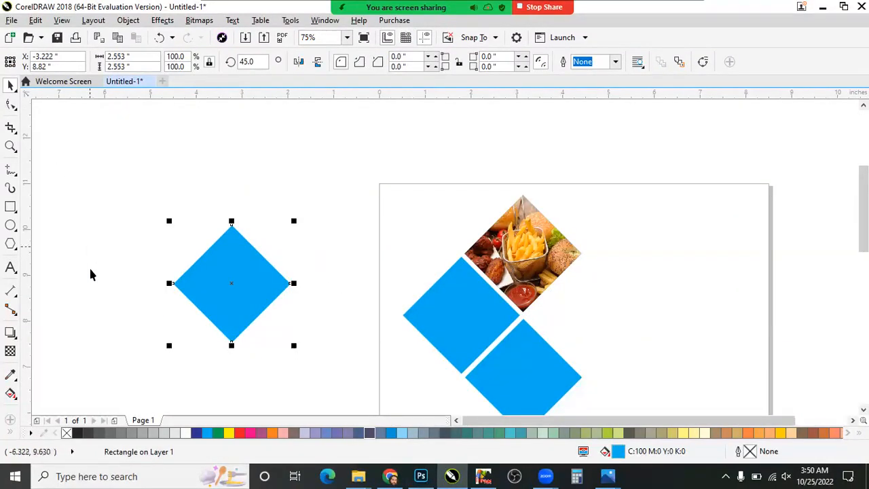
{"action": "key", "text": "ctrl+q"}
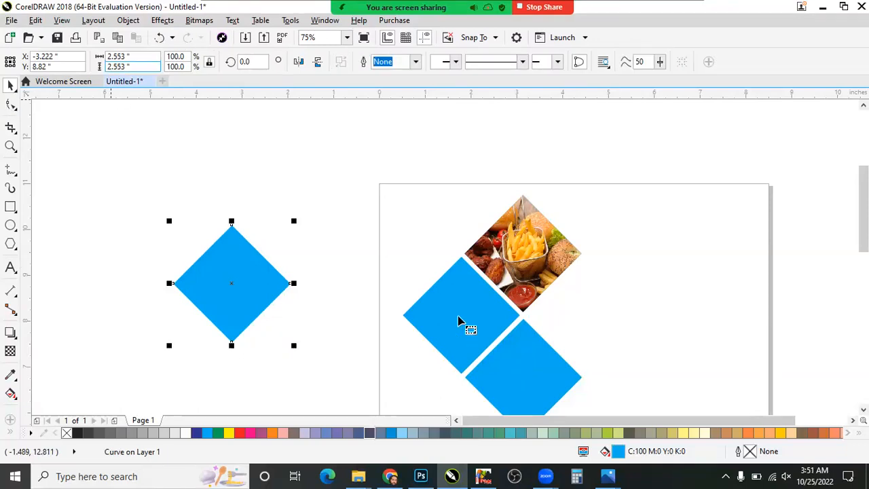
Step: Select all four nodes of the separated diamond with the Shape tool and convert its straight sides to curves
{"action": "key", "text": "F10"}
{"action": "key", "text": "F10"}
{"action": "left_click_drag", "start_coordinate": [250, 258], "coordinate": [245, 258]}
{"action": "key", "text": "ctrl+z"}
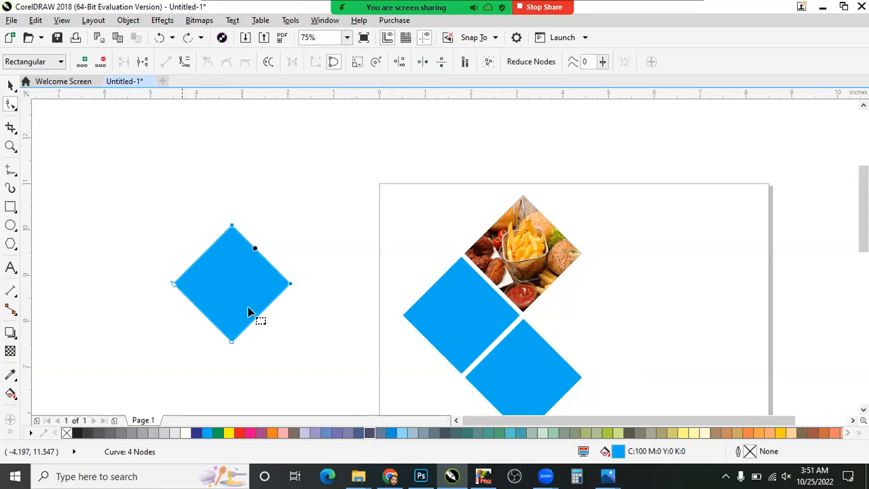
{"action": "left_click_drag", "start_coordinate": [330, 174], "coordinate": [140, 376]}
{"action": "left_click", "coordinate": [185, 62]}
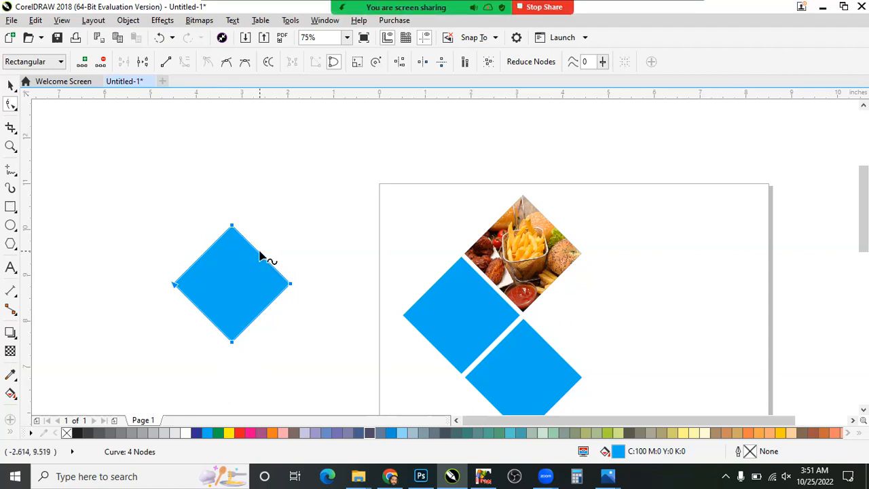
Step: Bend all four sides of the separated diamond inward with the Shape tool to form a four-pointed star with concave sides
{"action": "left_click_drag", "start_coordinate": [254, 259], "coordinate": [207, 317]}
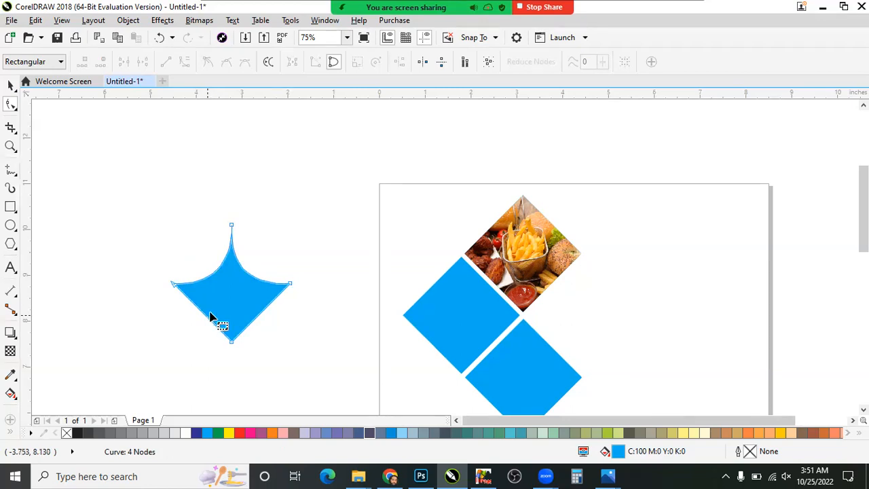
{"action": "left_click", "coordinate": [205, 316]}
{"action": "left_click_drag", "start_coordinate": [210, 315], "coordinate": [238, 328]}
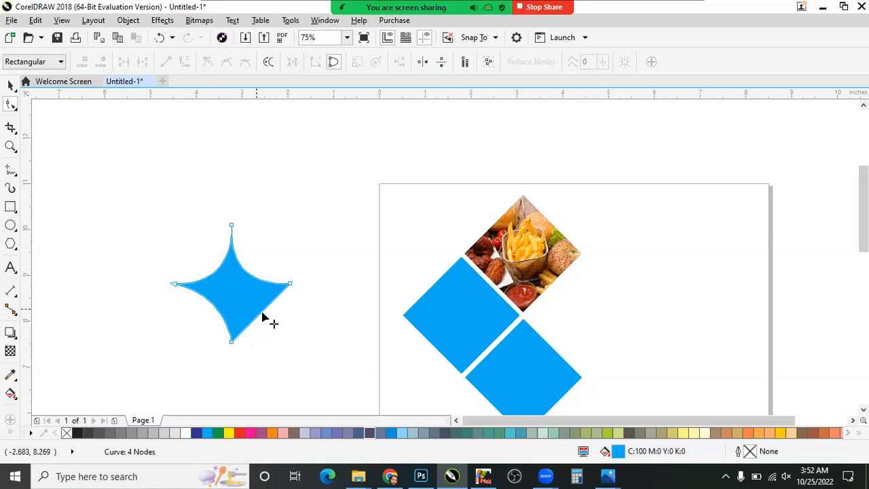
{"action": "mouse_move", "coordinate": [253, 316]}
{"action": "left_mouse_down"}
{"action": "mouse_move", "coordinate": [235, 342]}
{"action": "mouse_move", "coordinate": [322, 367]}
{"action": "mouse_move", "coordinate": [240, 310]}
{"action": "left_mouse_up"}
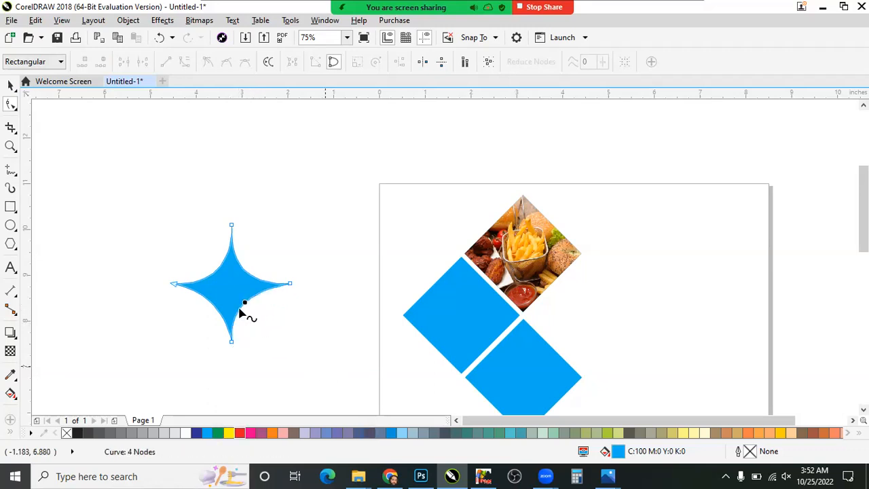
{"action": "left_click", "coordinate": [224, 473]}
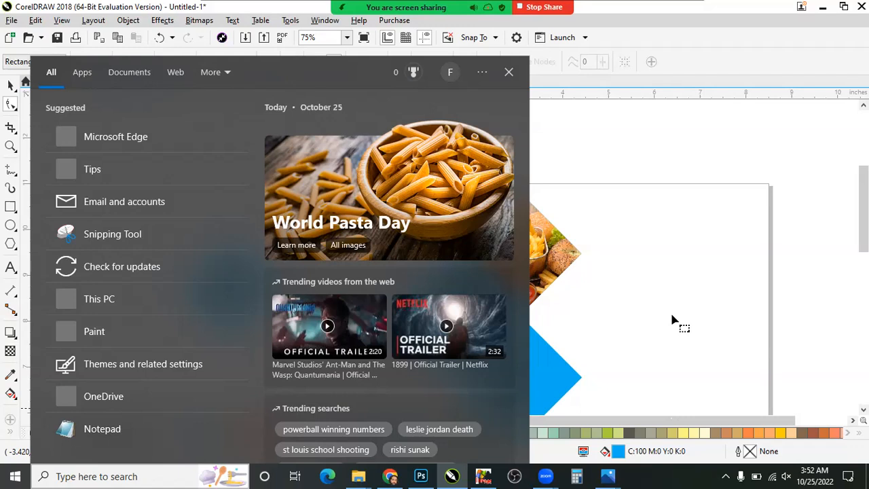
{"action": "left_click", "coordinate": [672, 319]}
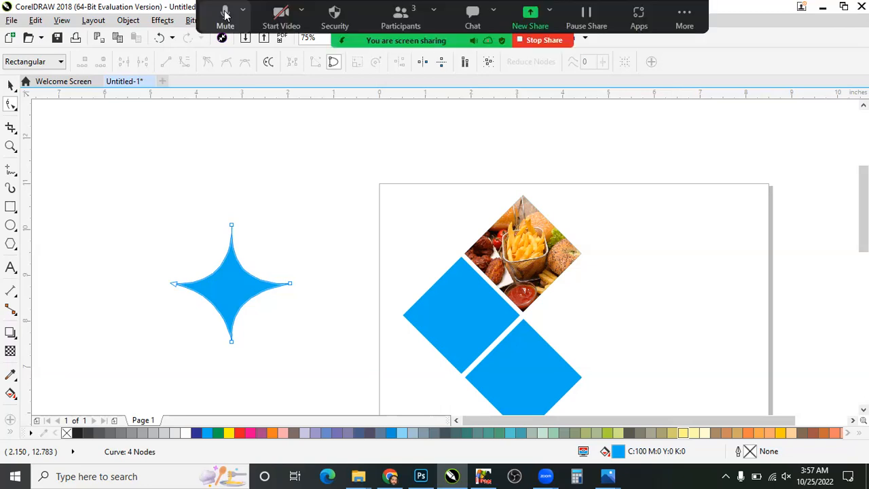
{"action": "left_click", "coordinate": [226, 15]}
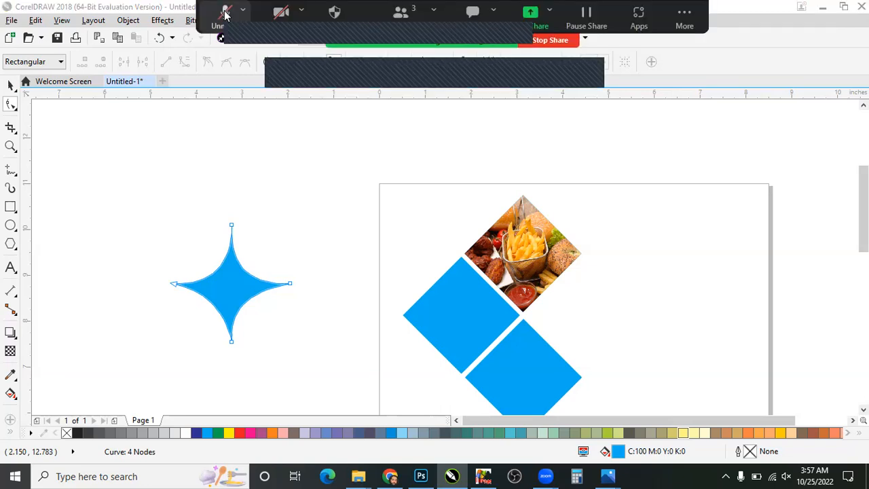
{"action": "left_click", "coordinate": [226, 14]}
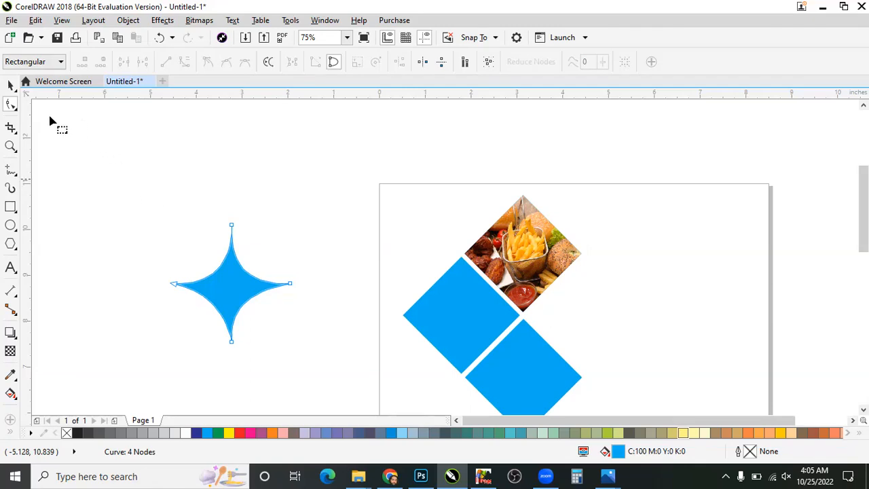
Step: Move the star's left-hand node lower, adjust the curve of its lower-left side with the node's control handle, and deselect the shape
{"action": "left_click", "coordinate": [13, 85]}
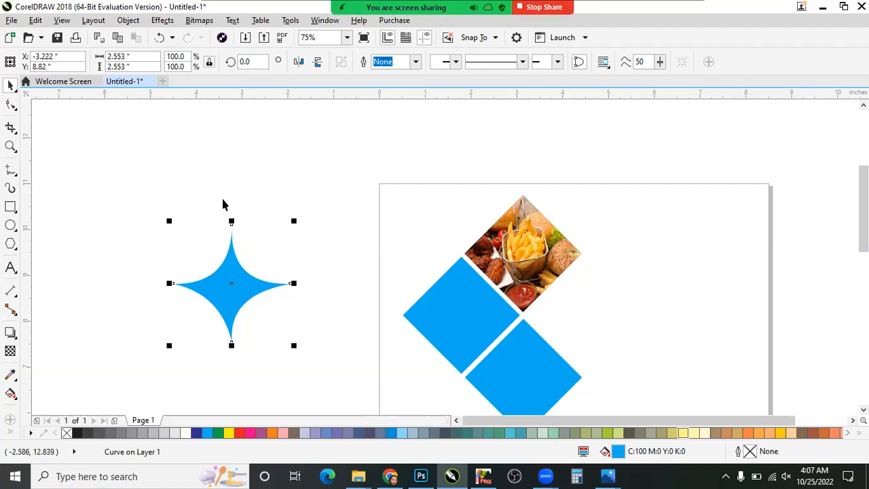
{"action": "key", "text": "F10"}
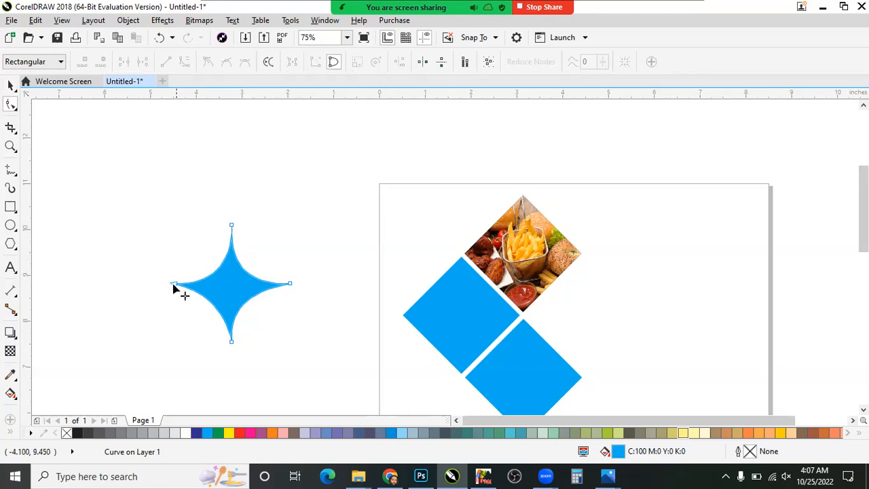
{"action": "left_click_drag", "start_coordinate": [174, 285], "coordinate": [175, 306]}
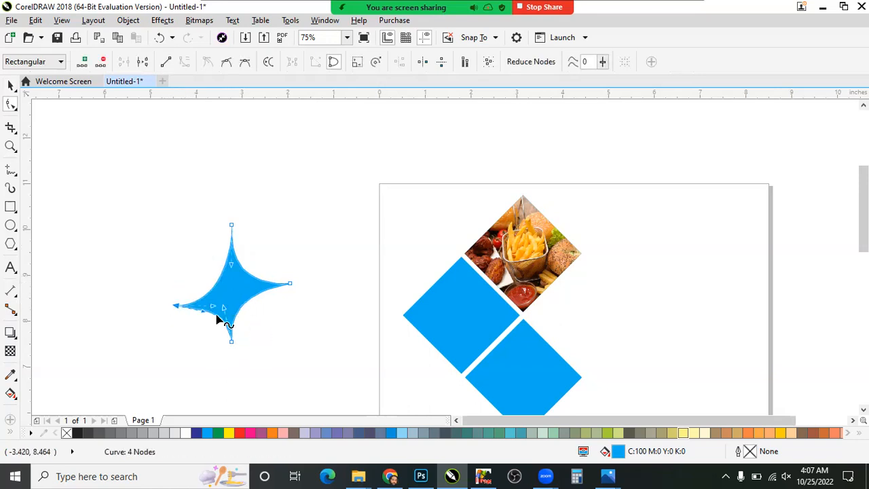
{"action": "left_click_drag", "start_coordinate": [213, 305], "coordinate": [240, 316]}
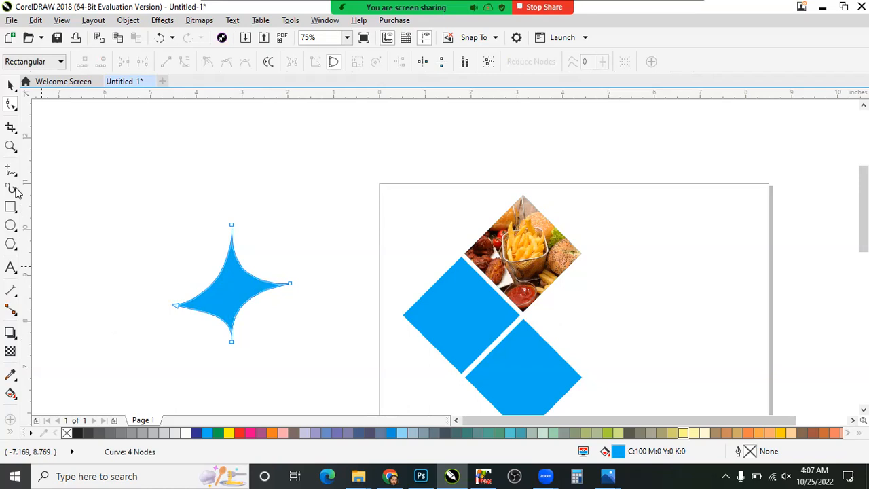
{"action": "left_click", "coordinate": [13, 86]}
{"action": "left_click", "coordinate": [219, 256]}
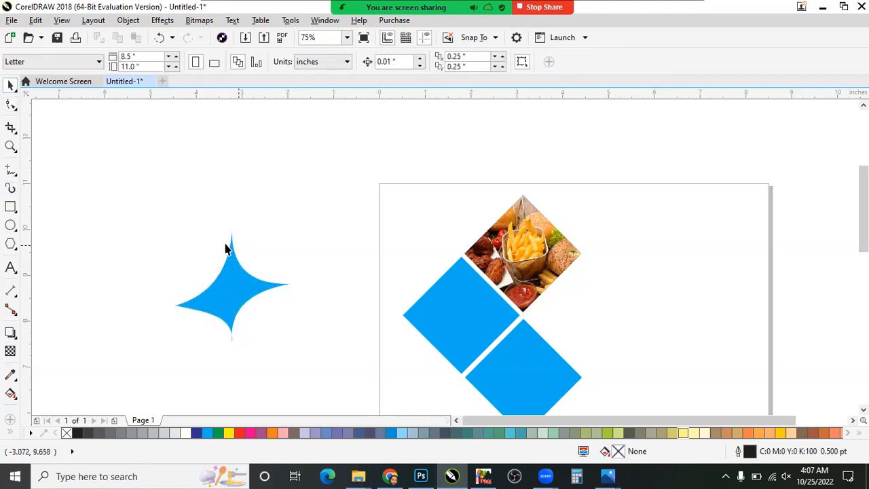
Step: Examine the upper tip of the reshaped star up close, and show the desktop
{"action": "scroll", "coordinate": [222, 250], "scroll_direction": "up", "scroll_amount": 2}
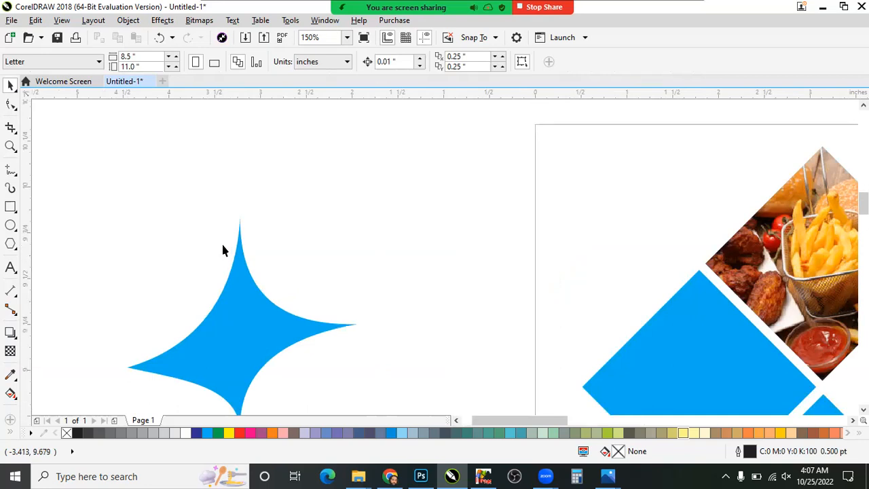
{"action": "scroll", "coordinate": [223, 250], "scroll_direction": "up", "scroll_amount": 4}
{"action": "scroll", "coordinate": [223, 249], "scroll_direction": "down", "scroll_amount": 2}
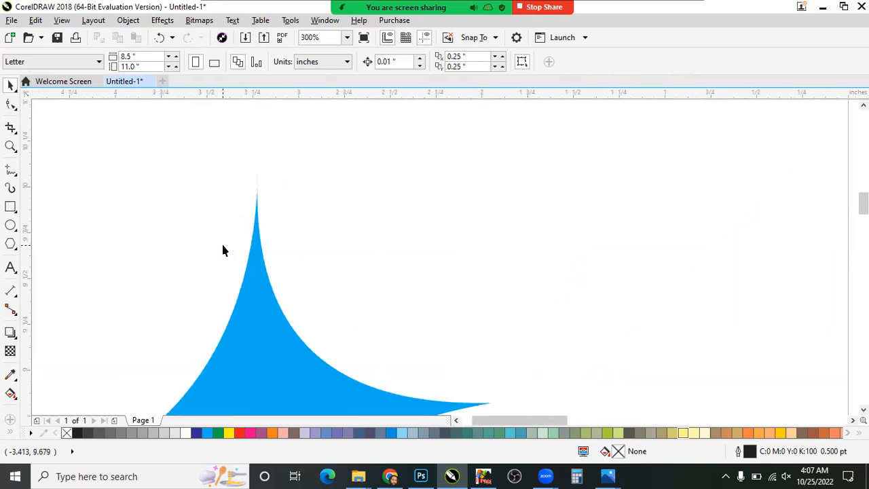
{"action": "scroll", "coordinate": [258, 202], "scroll_direction": "up", "scroll_amount": 2}
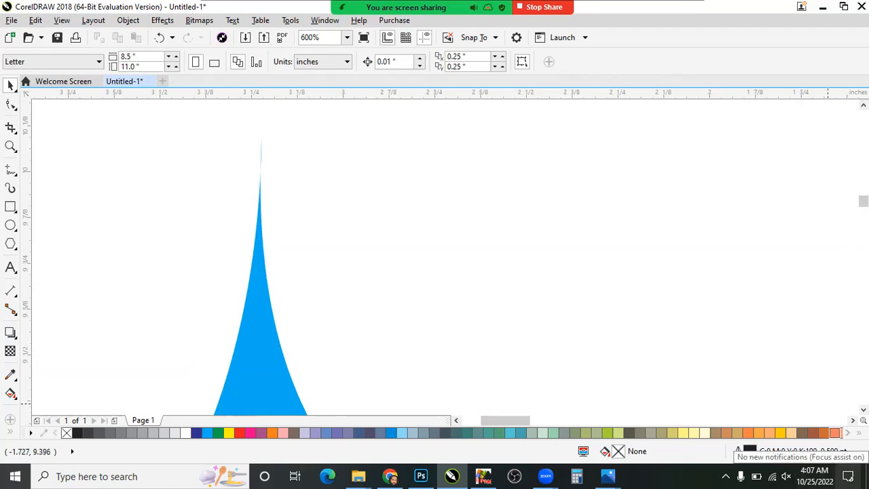
{"action": "left_click", "coordinate": [867, 476]}
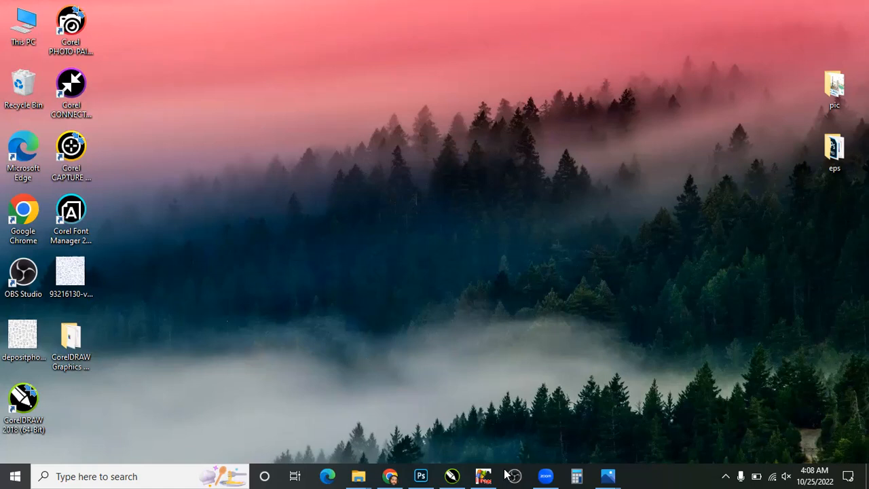
{"action": "mouse_move", "coordinate": [409, 14]}
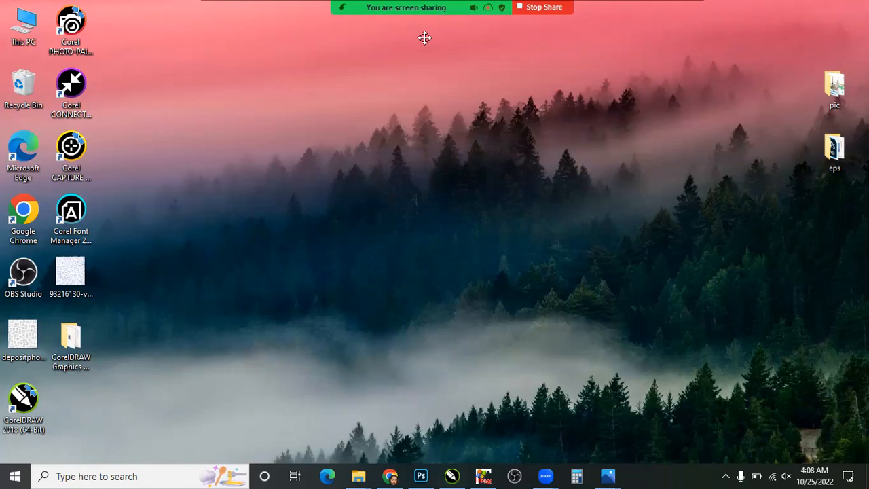